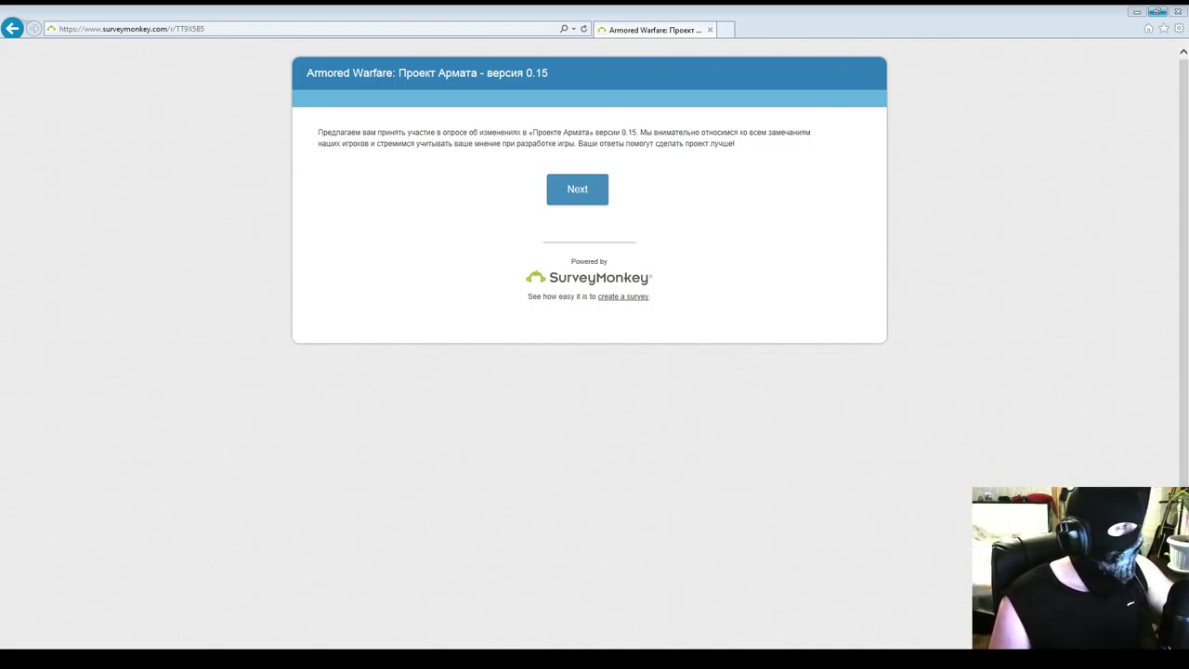
Read the survey introduction and start the Armored Warfare version 0.15 survey.
{"action": "left_click_drag", "start_coordinate": [361, 132], "coordinate": [578, 154]}
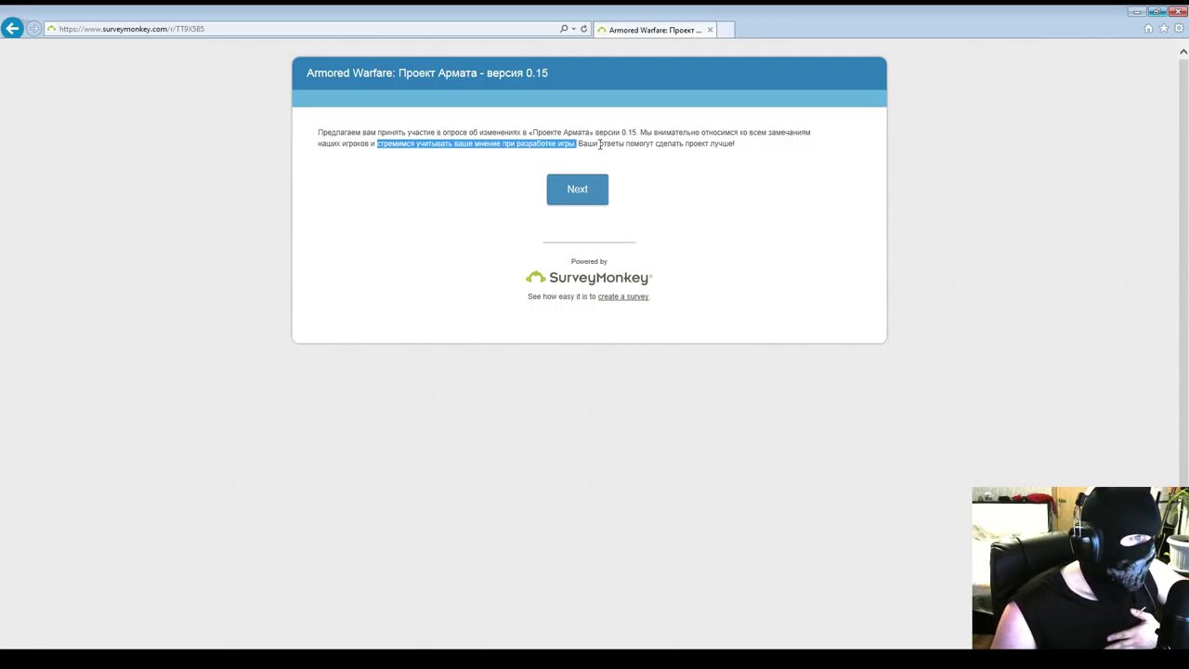
{"action": "left_click_drag", "start_coordinate": [597, 144], "coordinate": [734, 144]}
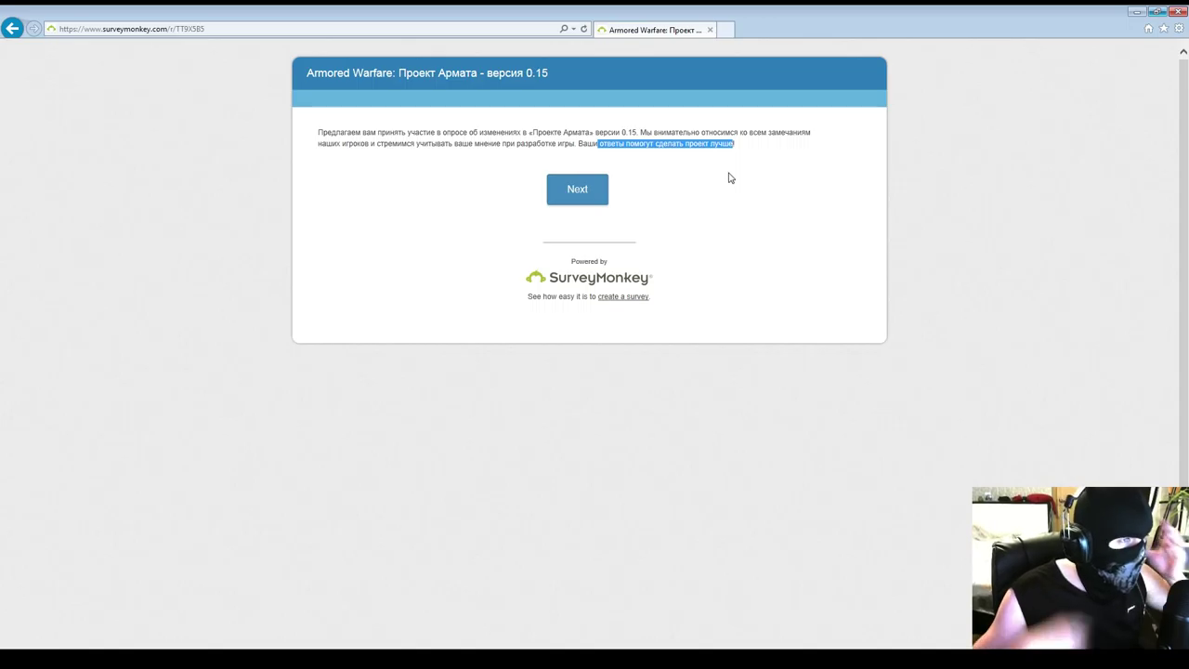
{"action": "left_click", "coordinate": [577, 191]}
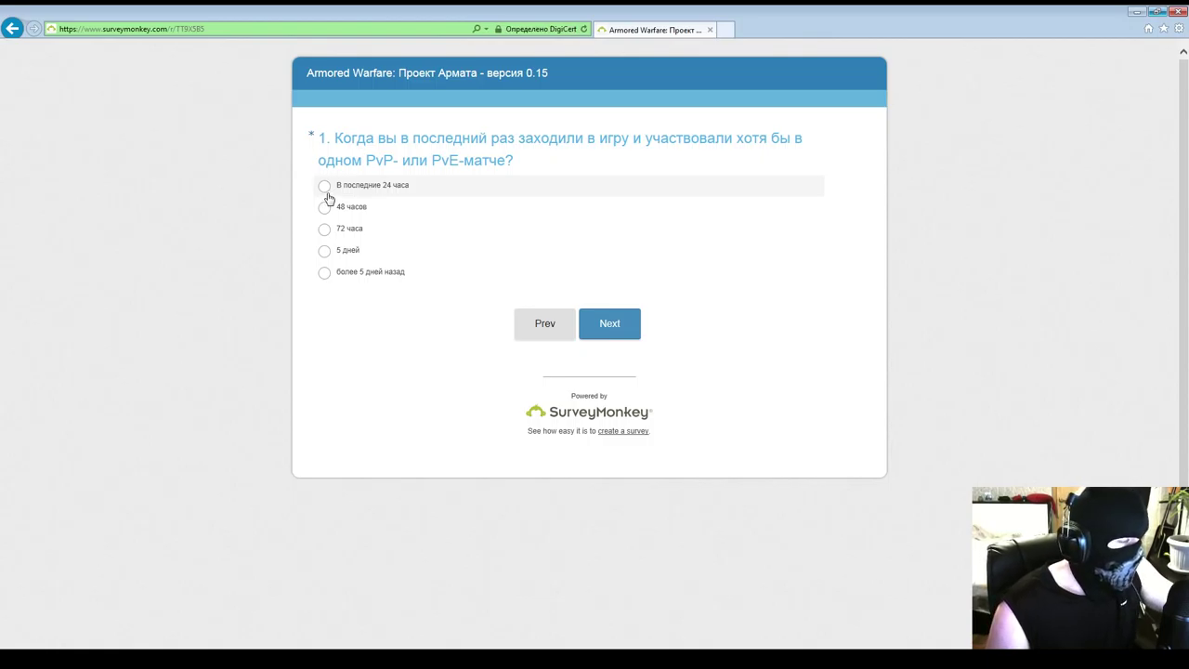
Answer question 1 with «В последние 24 часа» and question 2 with «10-й уровень», advancing past both.
{"action": "left_click", "coordinate": [325, 186]}
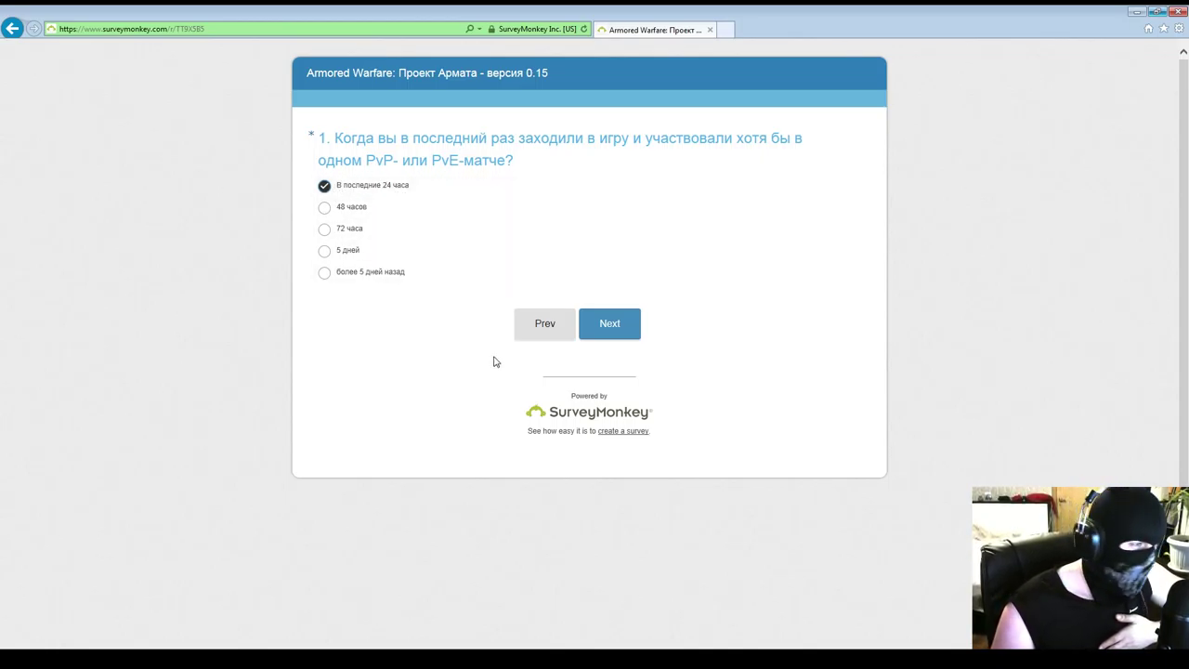
{"action": "left_click", "coordinate": [610, 329]}
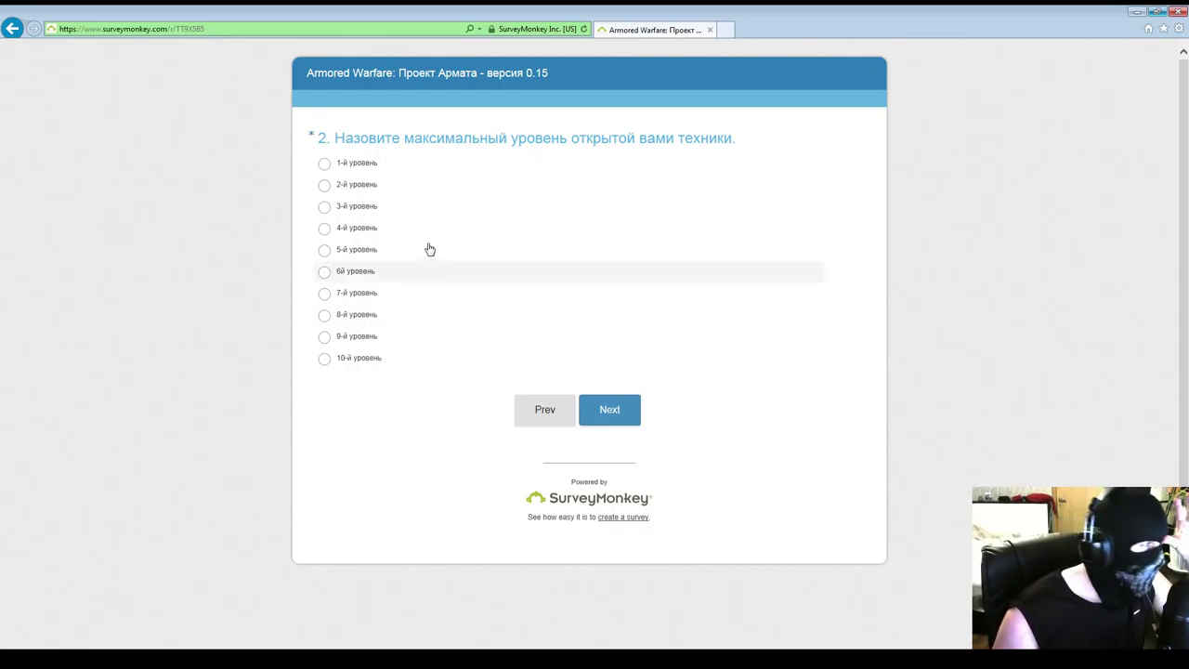
{"action": "left_click", "coordinate": [323, 359]}
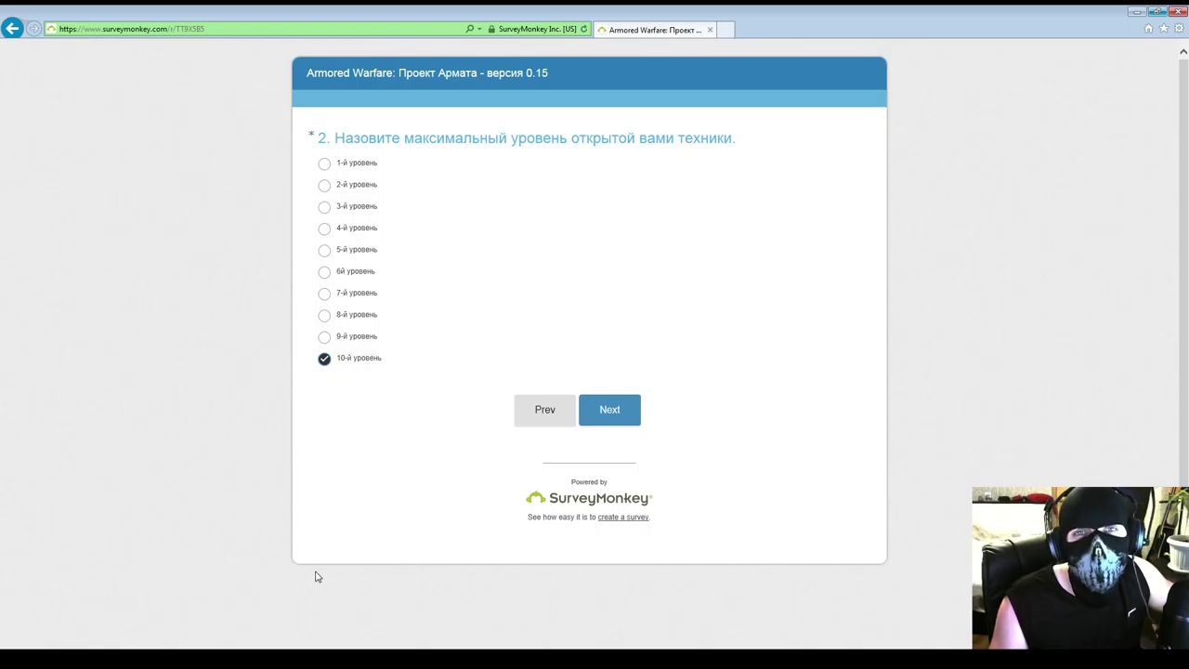
{"action": "left_click", "coordinate": [624, 416]}
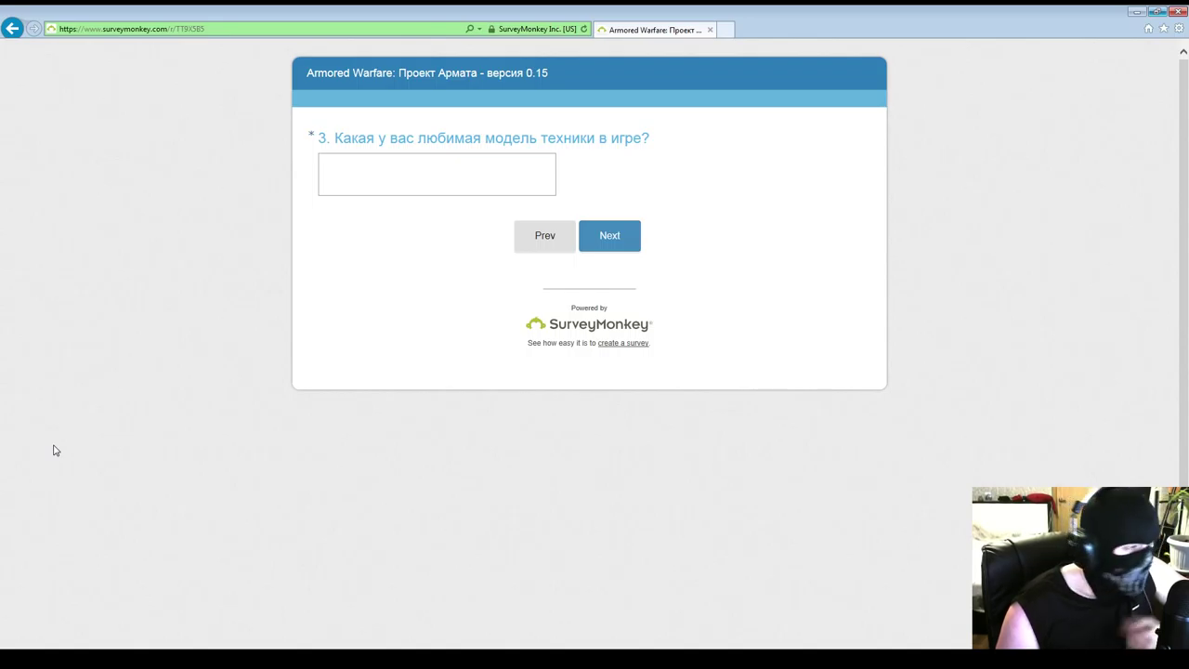
Answer question 3 about the favourite vehicle model with "Pz 2000 & Paladin" and continue.
{"action": "left_click", "coordinate": [381, 175]}
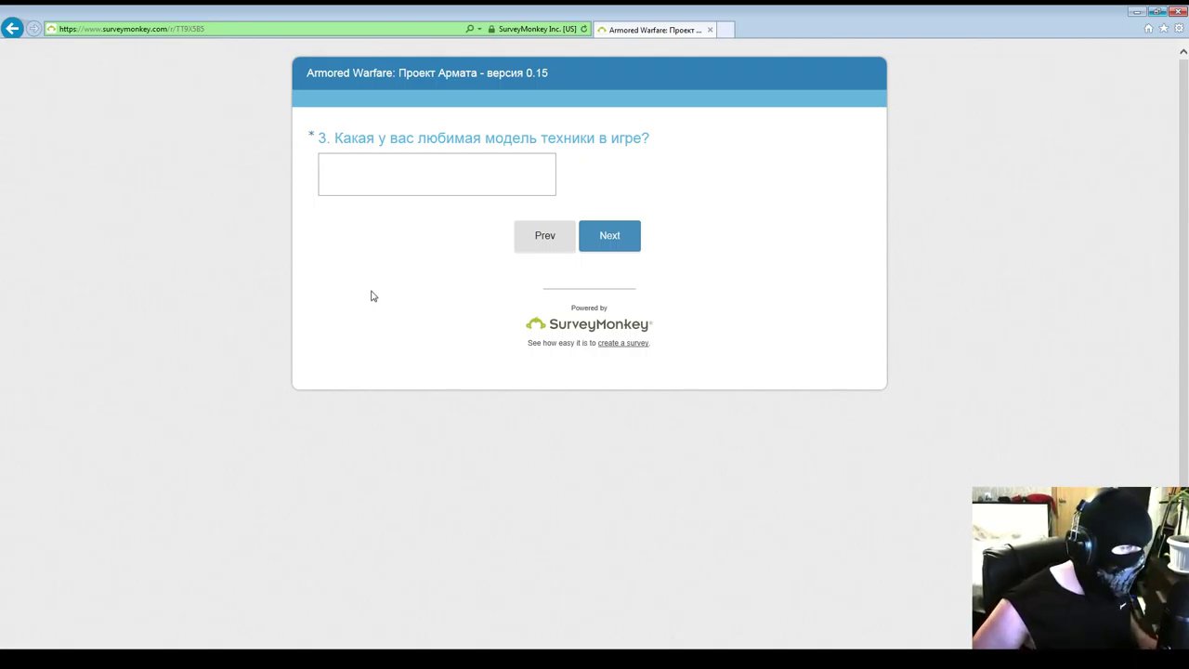
{"action": "type", "text": "Pz 20"}
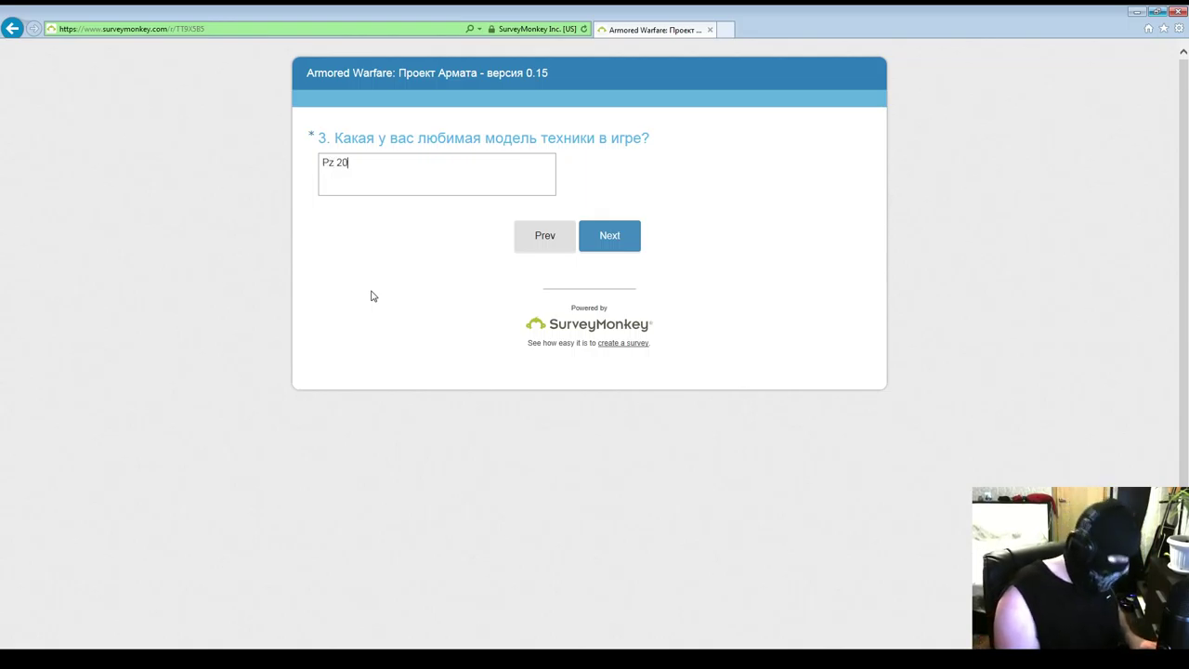
{"action": "type", "text": "0 0"}
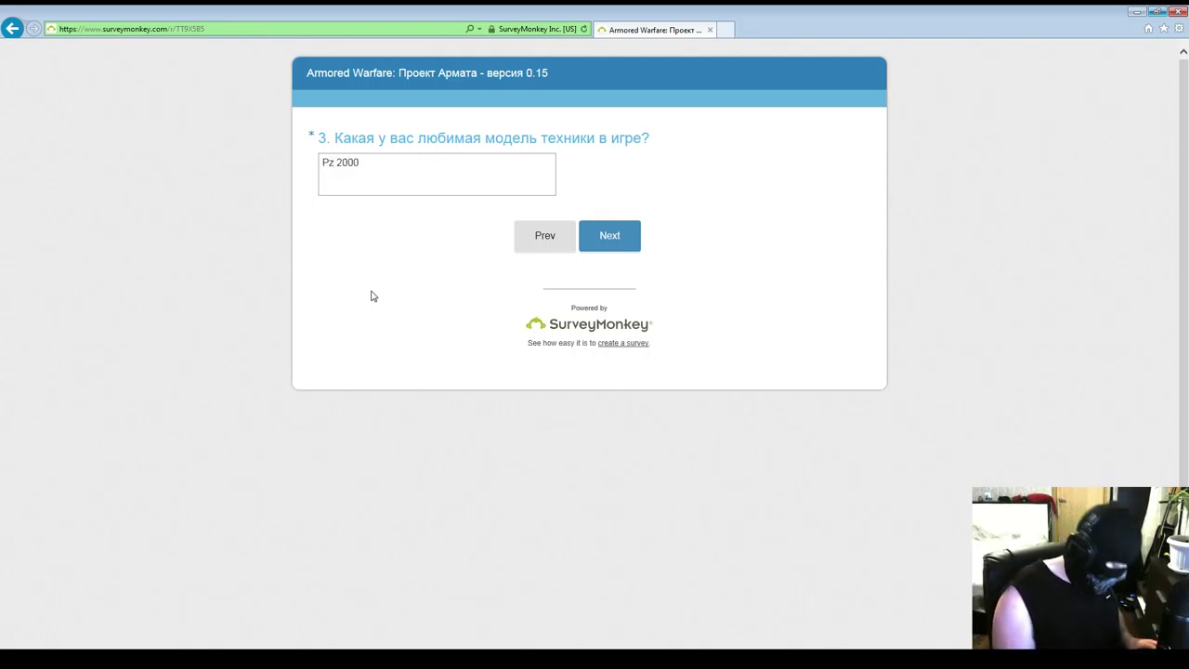
{"action": "type", "text": " &"}
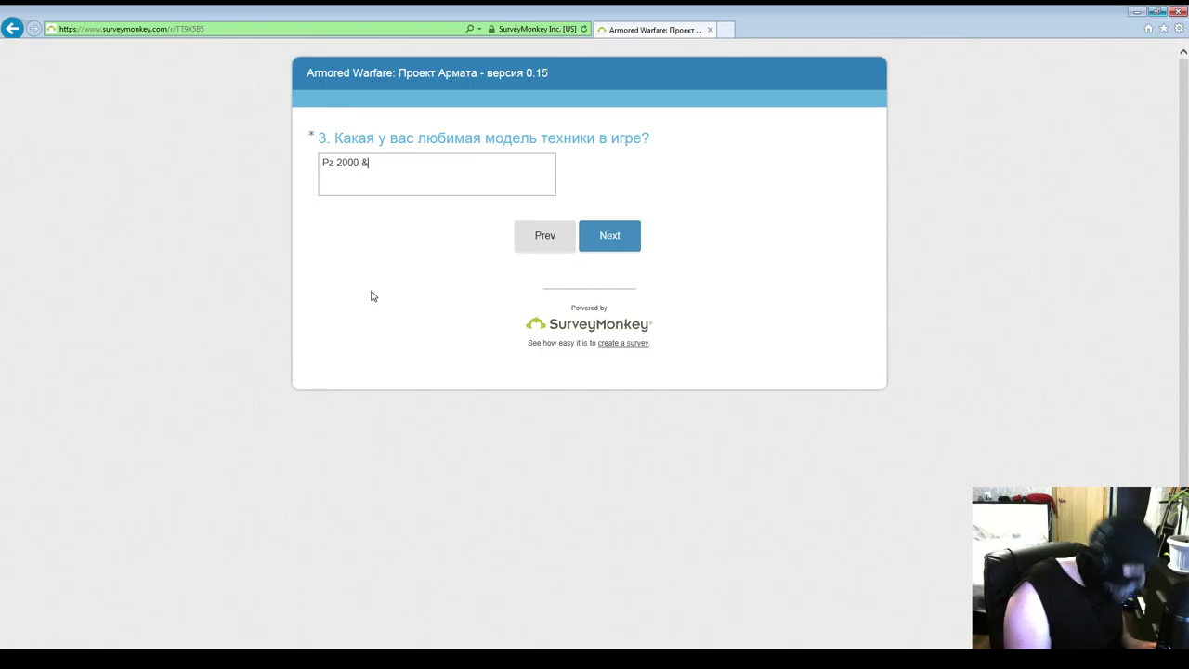
{"action": "type", "text": " Paladin"}
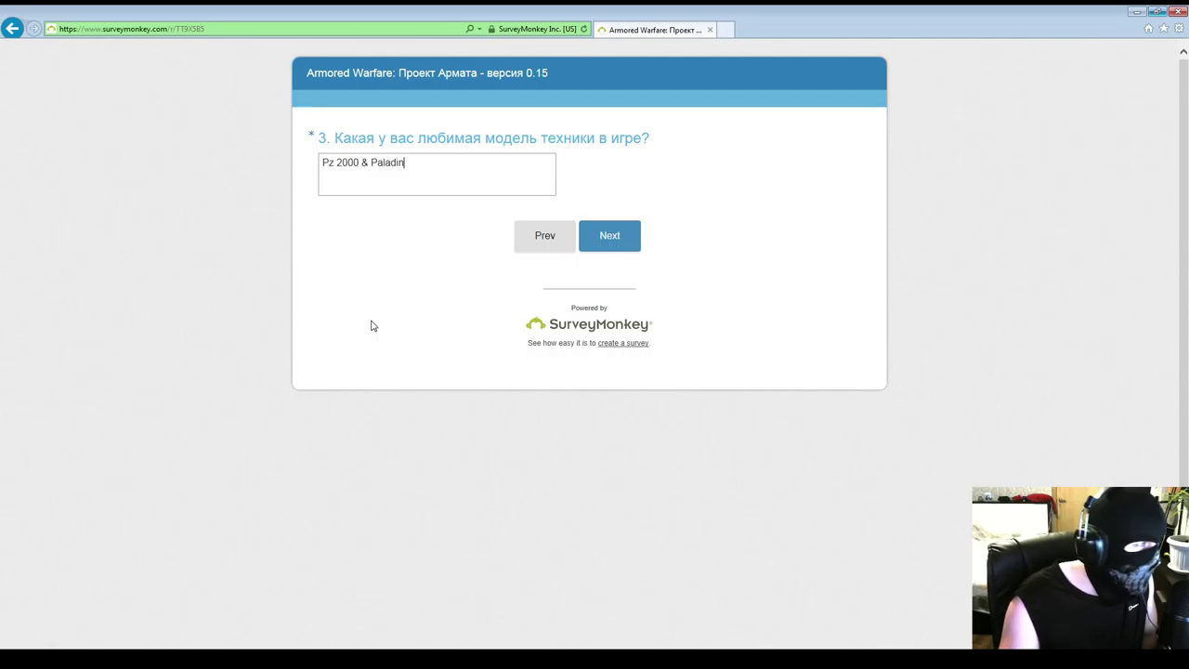
{"action": "left_click", "coordinate": [613, 243]}
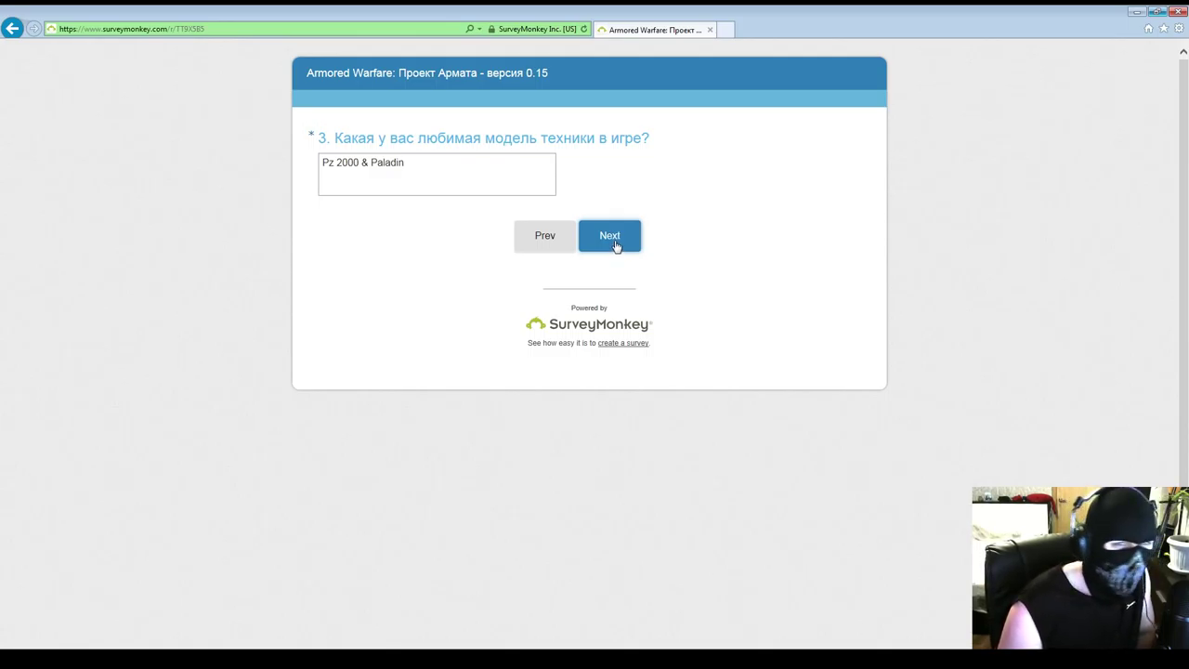
{"action": "left_click", "coordinate": [615, 245]}
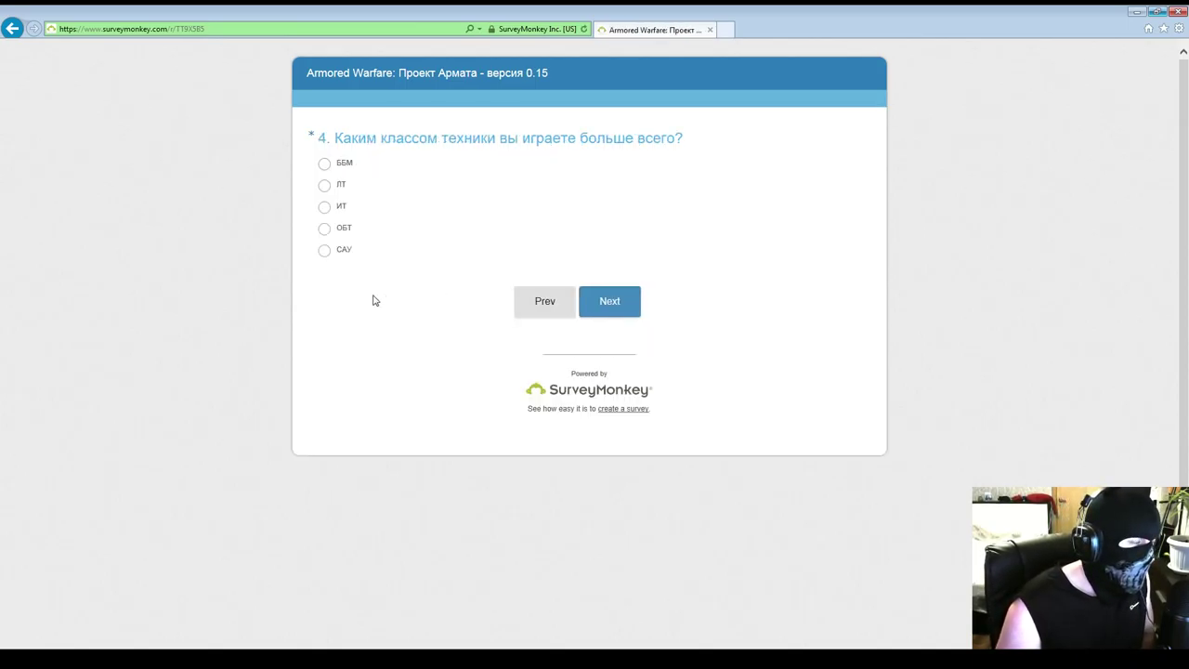
Answer question 4 with «ОБТ» as the most played class and question 5 with «Да», advancing past both.
{"action": "left_click", "coordinate": [326, 230]}
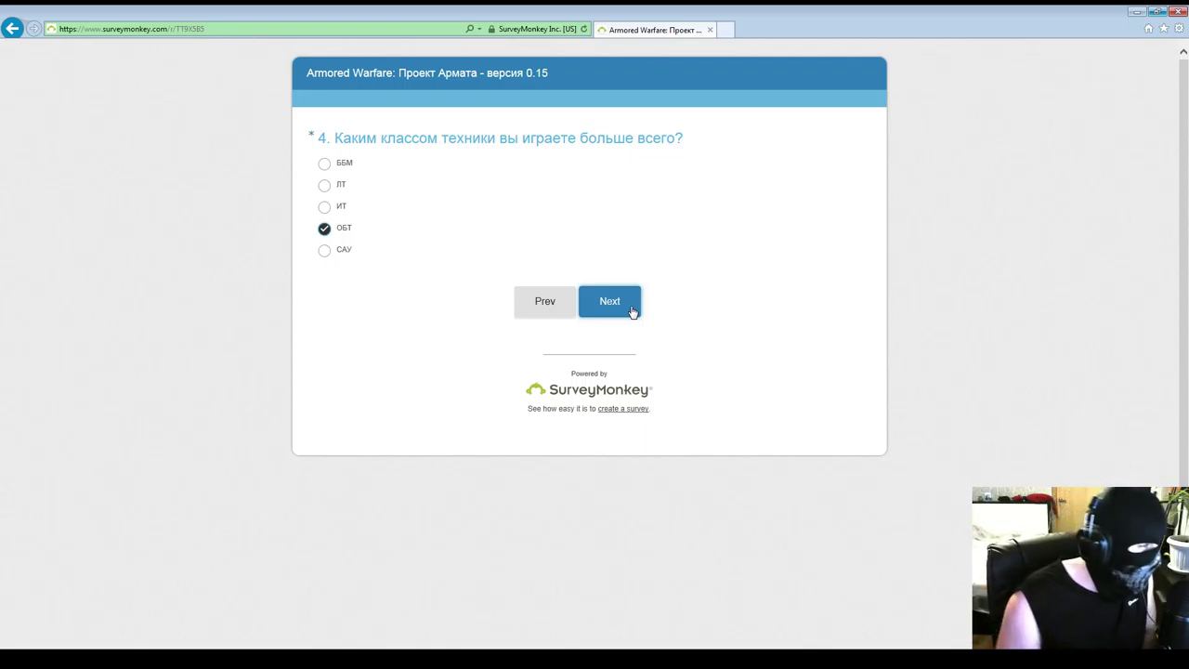
{"action": "left_click", "coordinate": [631, 311]}
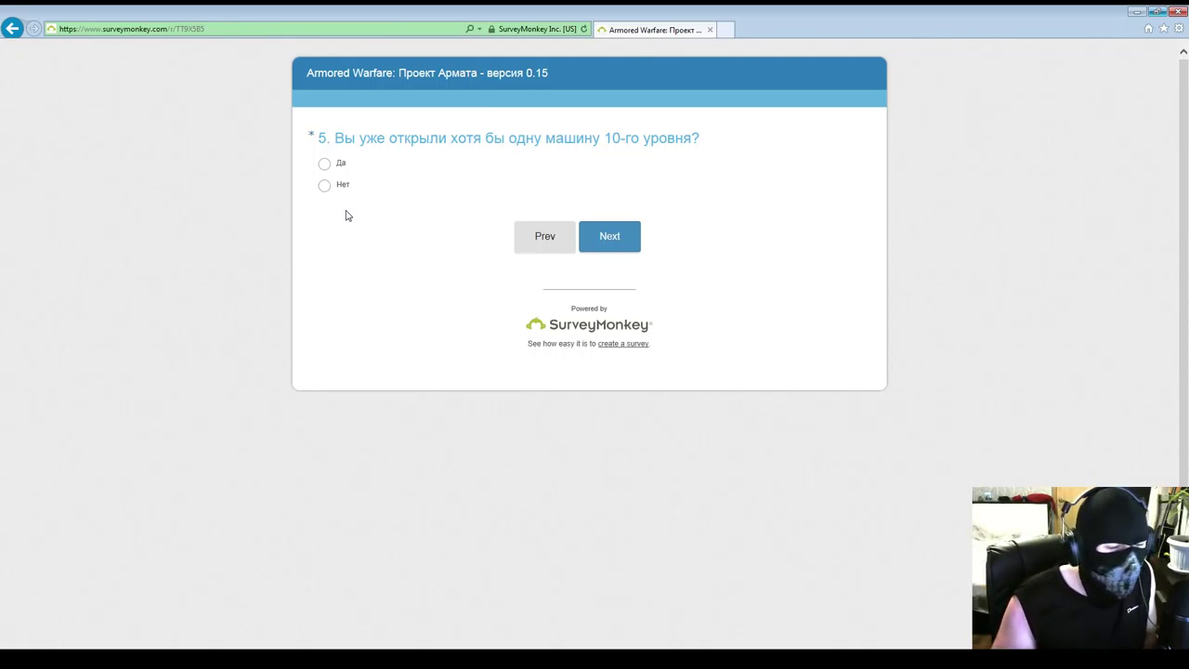
{"action": "left_click", "coordinate": [325, 163]}
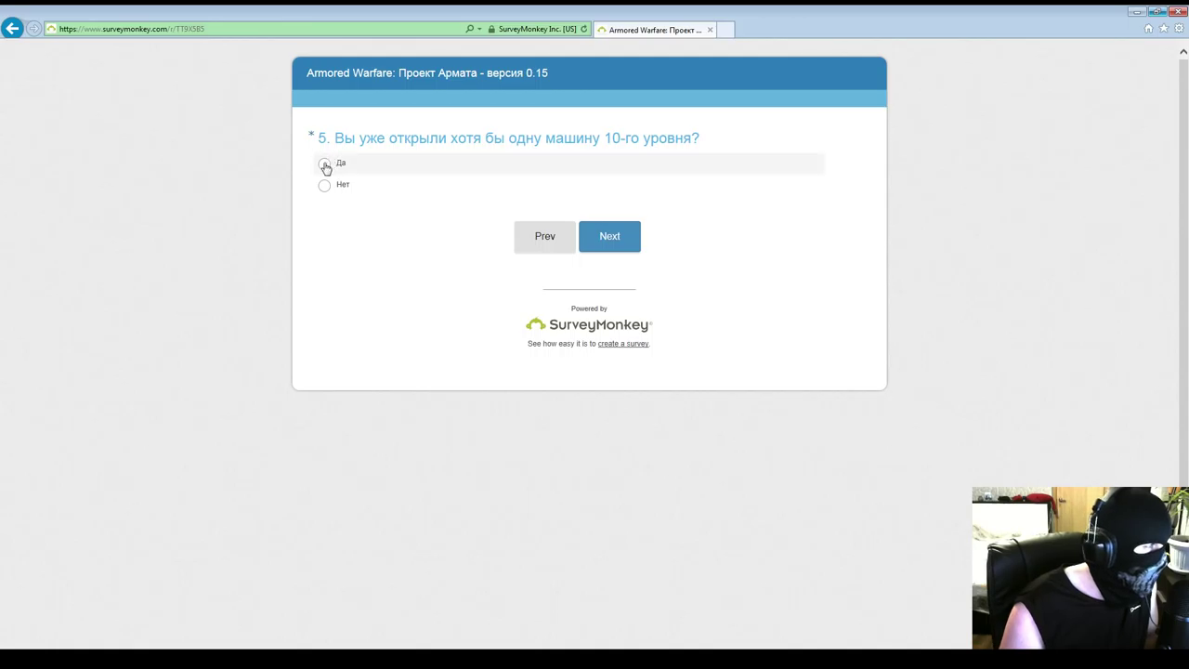
{"action": "left_click", "coordinate": [606, 247]}
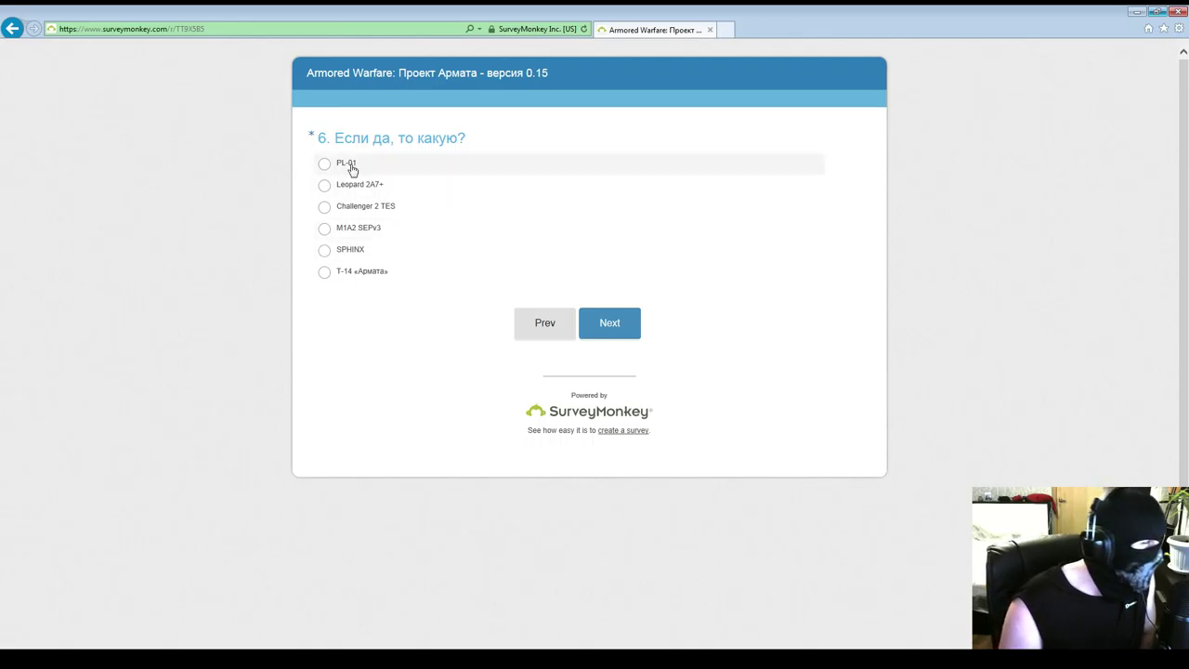
{"action": "left_click", "coordinate": [324, 185]}
{"action": "left_click", "coordinate": [325, 208]}
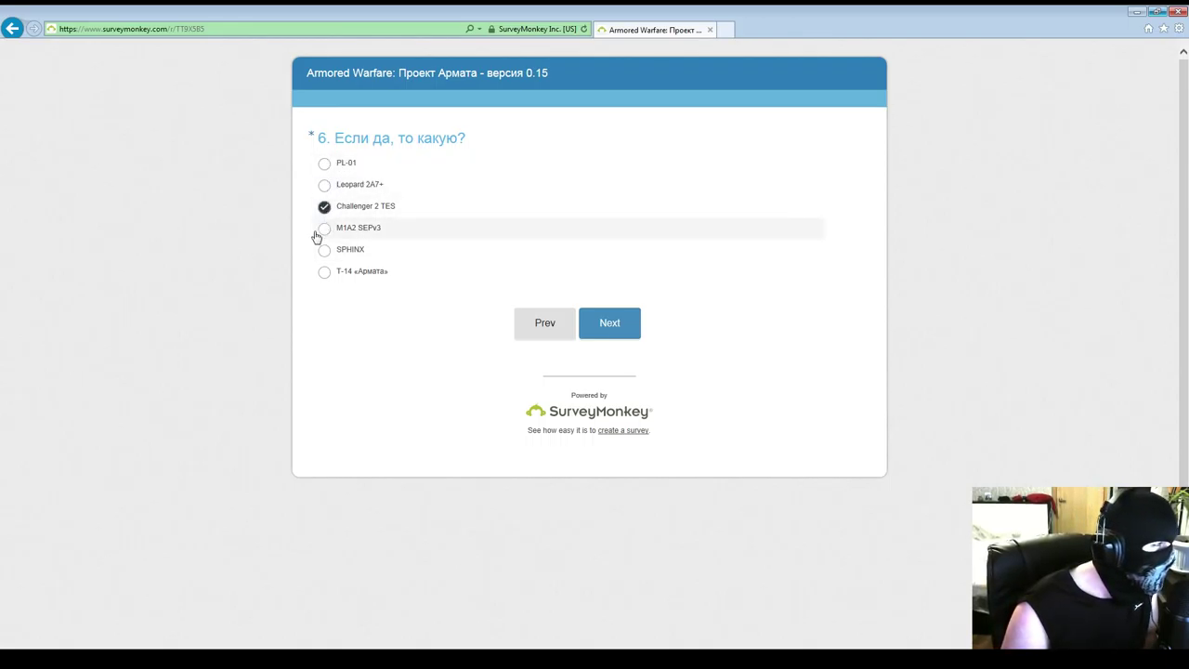
{"action": "left_click", "coordinate": [324, 229]}
{"action": "left_click", "coordinate": [324, 250]}
{"action": "left_click", "coordinate": [323, 271]}
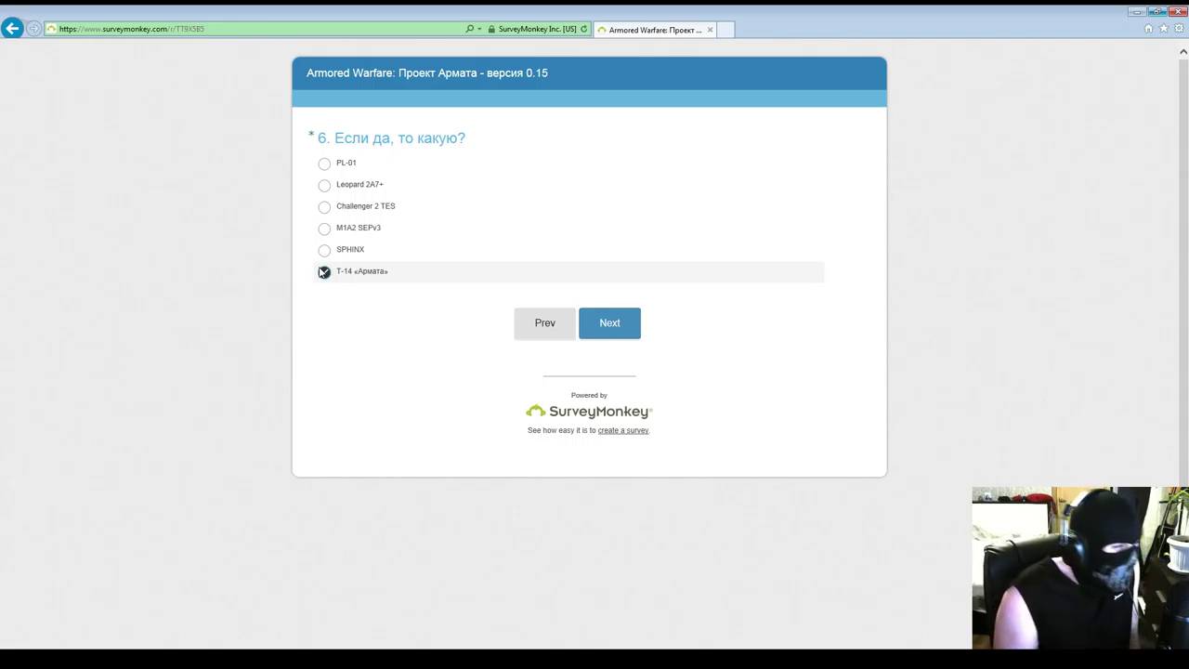
{"action": "left_click", "coordinate": [324, 250]}
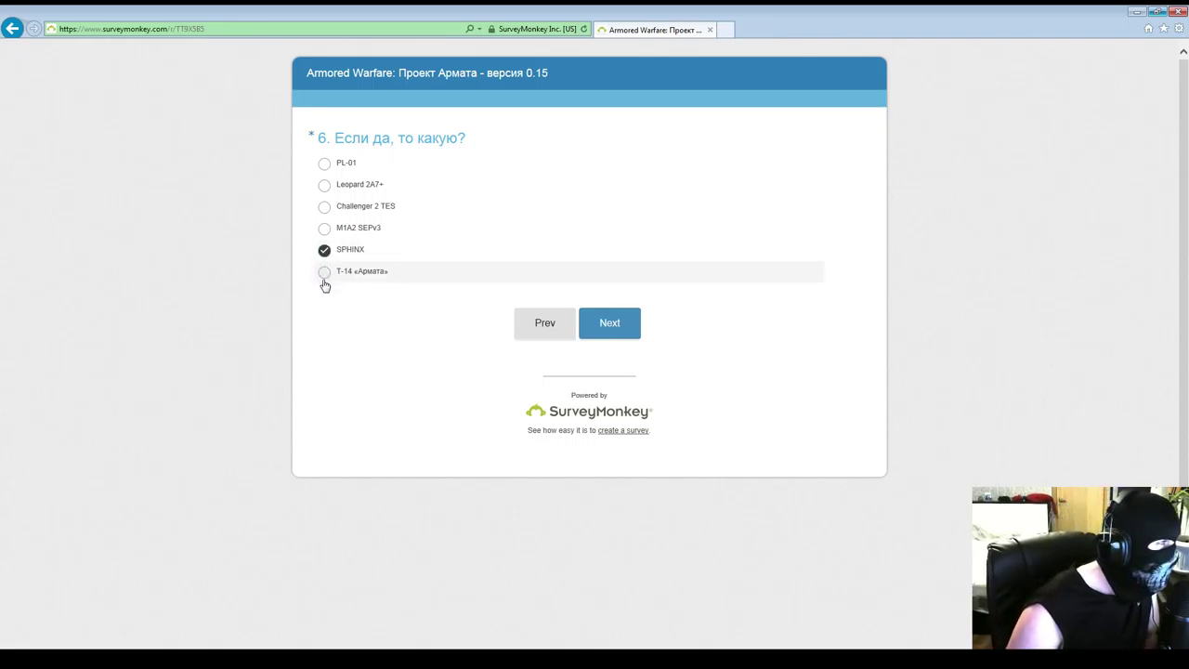
Choose T-14 «Армата» as the unlocked tier 10 vehicle and as the most interesting one, completing questions 6 and 7.
{"action": "left_click", "coordinate": [324, 279]}
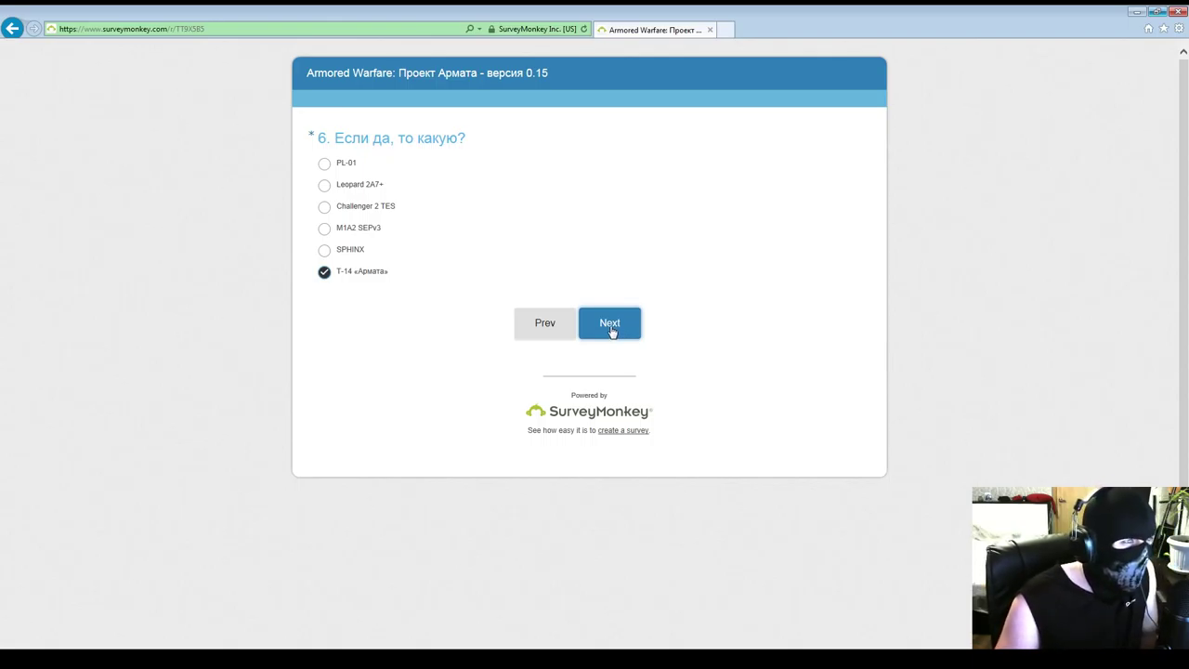
{"action": "left_click", "coordinate": [610, 326]}
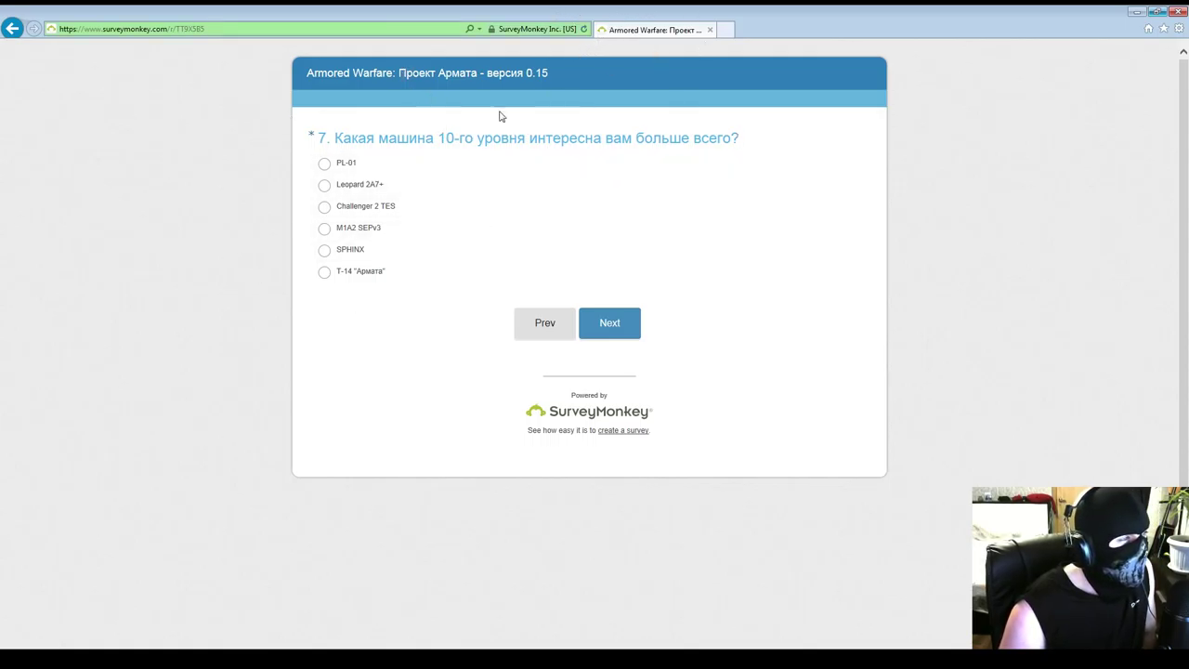
{"action": "left_click", "coordinate": [325, 272]}
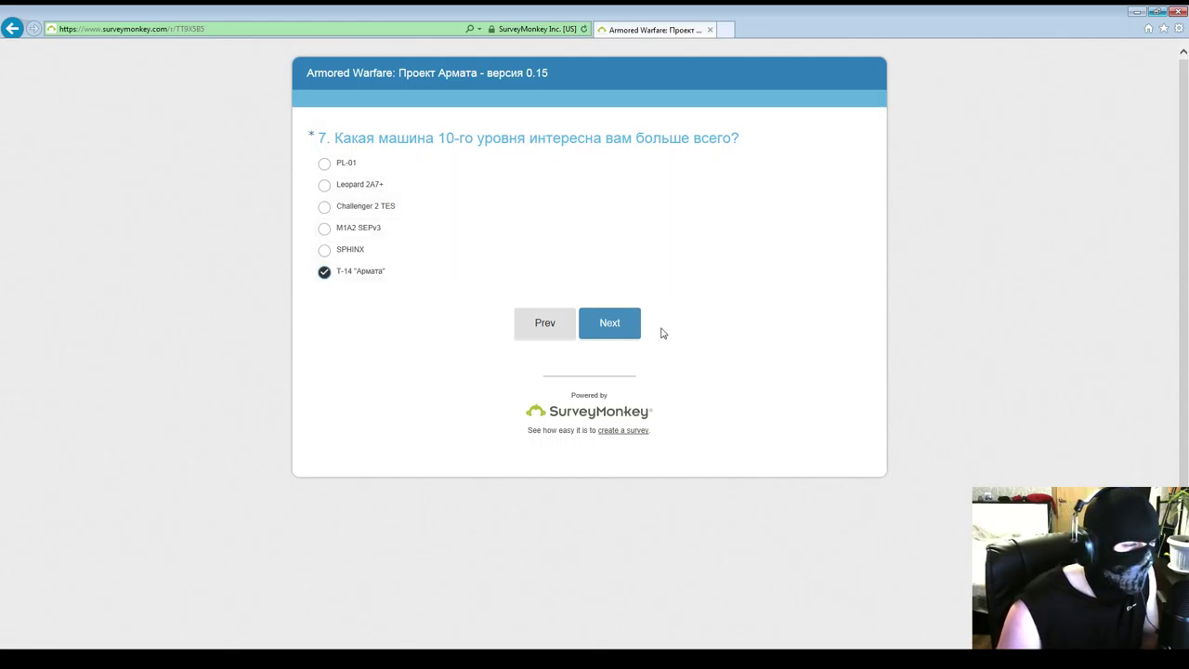
{"action": "left_click", "coordinate": [600, 328]}
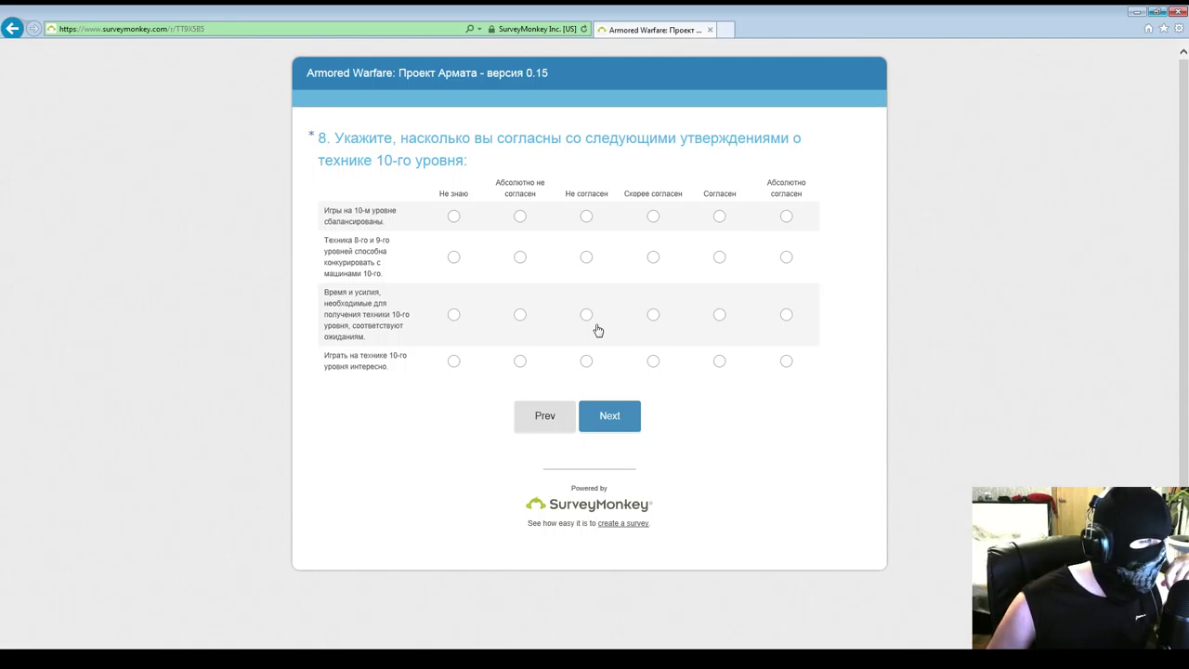
Rate the first tier 10 statement in question 8 «Не знаю» and the other three «Абсолютно не согласен», then continue.
{"action": "left_click", "coordinate": [454, 216]}
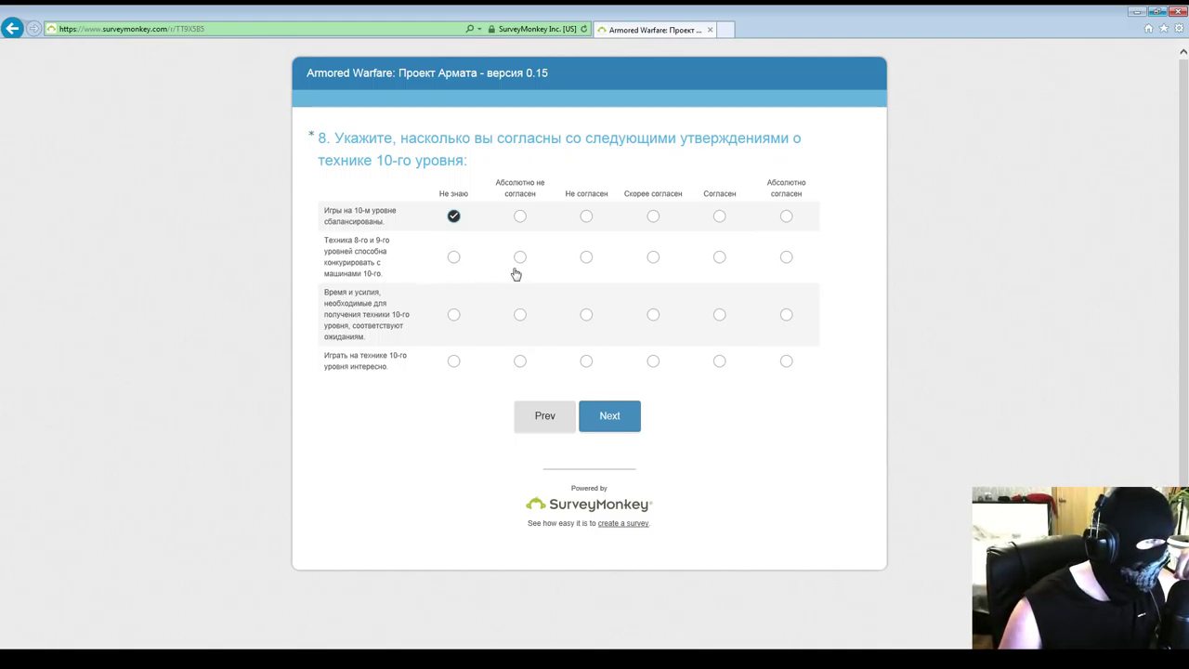
{"action": "left_click", "coordinate": [583, 265]}
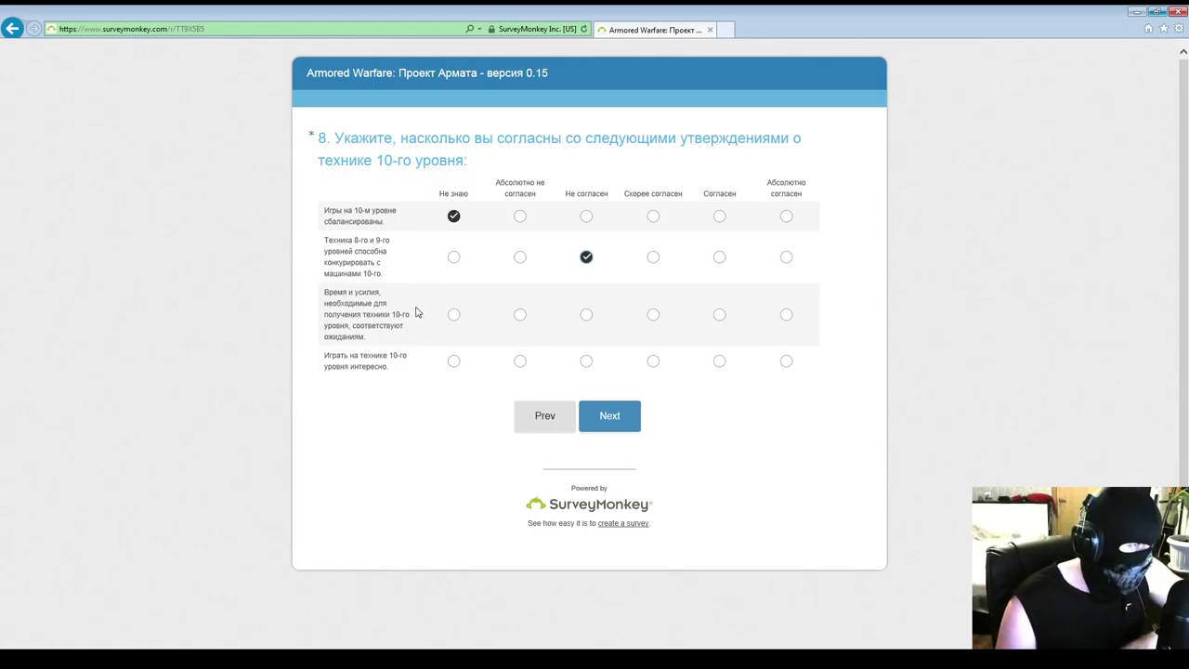
{"action": "left_click", "coordinate": [519, 256]}
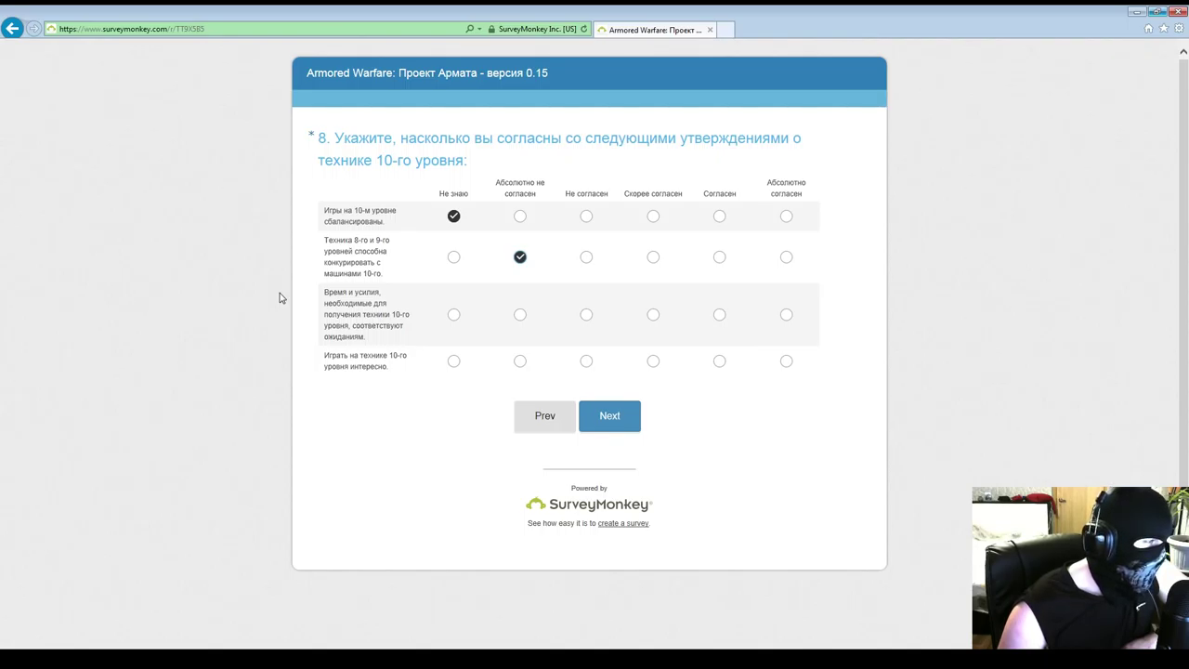
{"action": "left_click", "coordinate": [520, 315]}
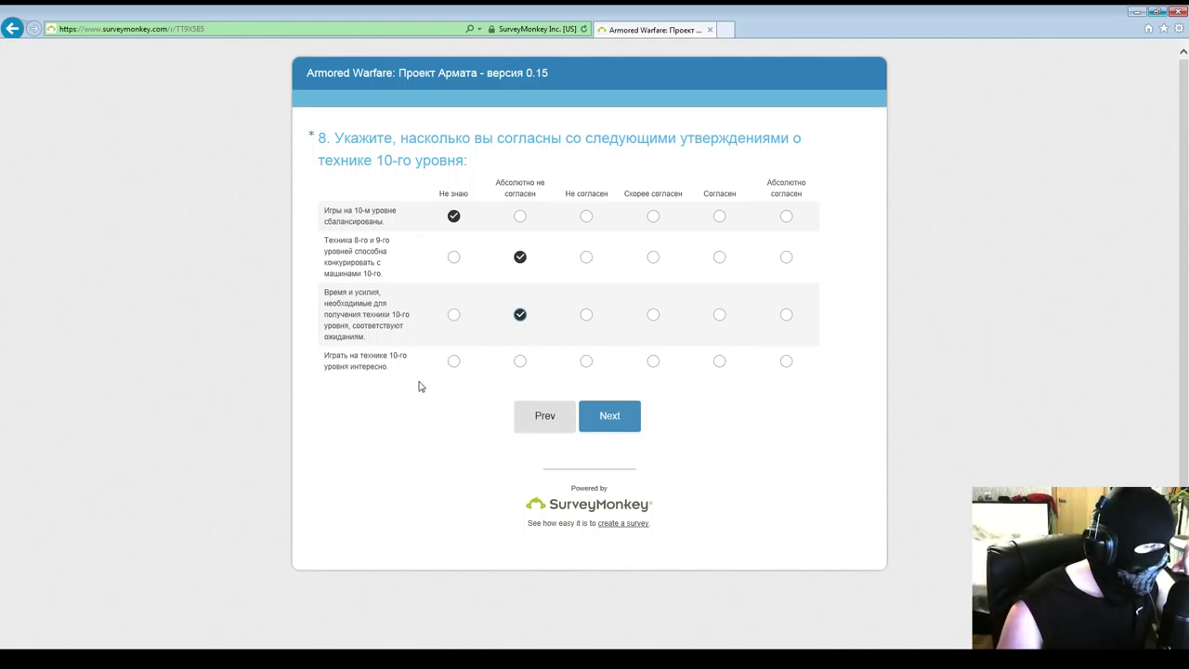
{"action": "left_click", "coordinate": [520, 361]}
{"action": "left_click", "coordinate": [630, 420]}
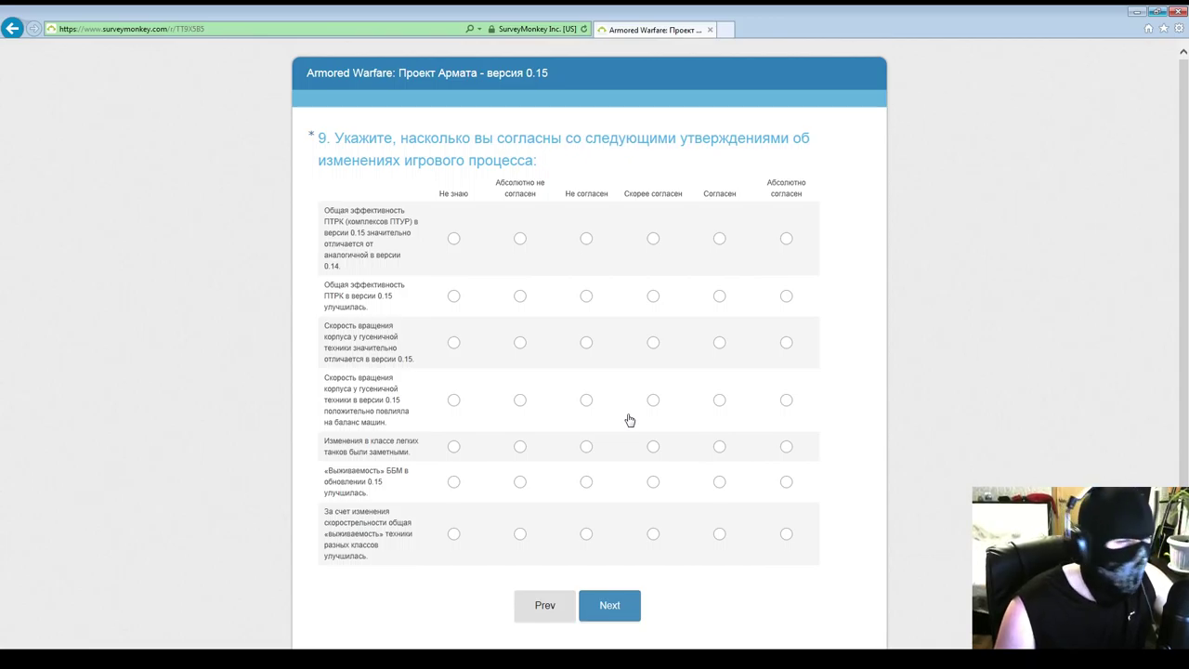
Answer «Не знаю» to the two statements about ПТРК effectiveness in question 9.
{"action": "left_click", "coordinate": [453, 238]}
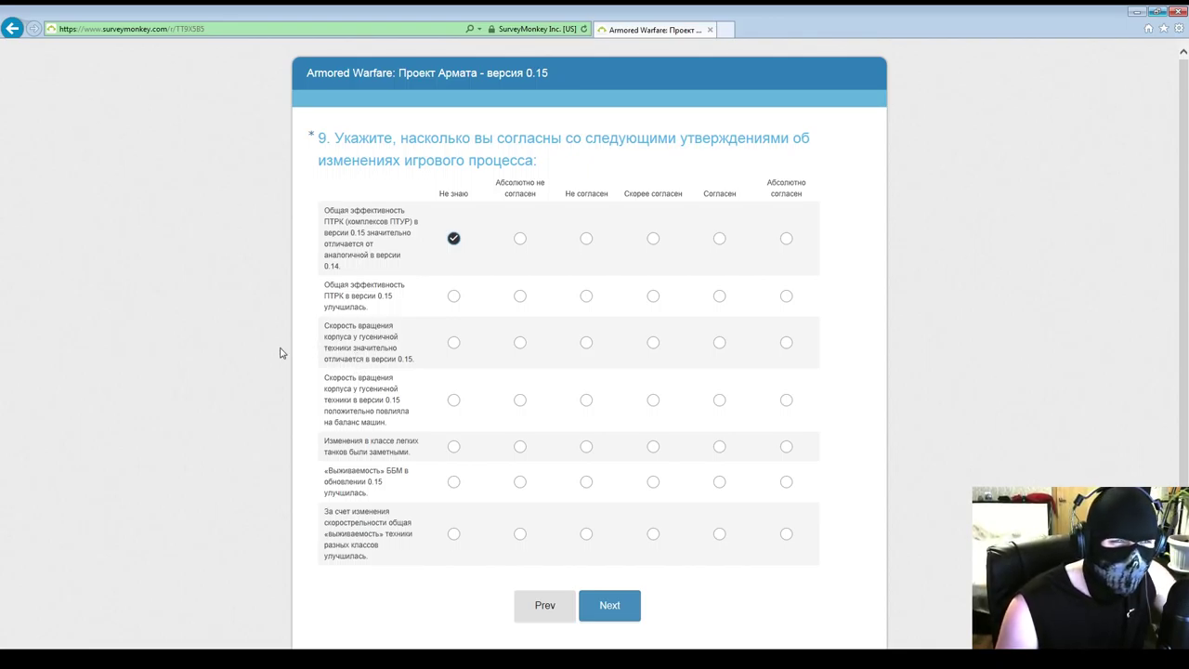
{"action": "left_click", "coordinate": [454, 295]}
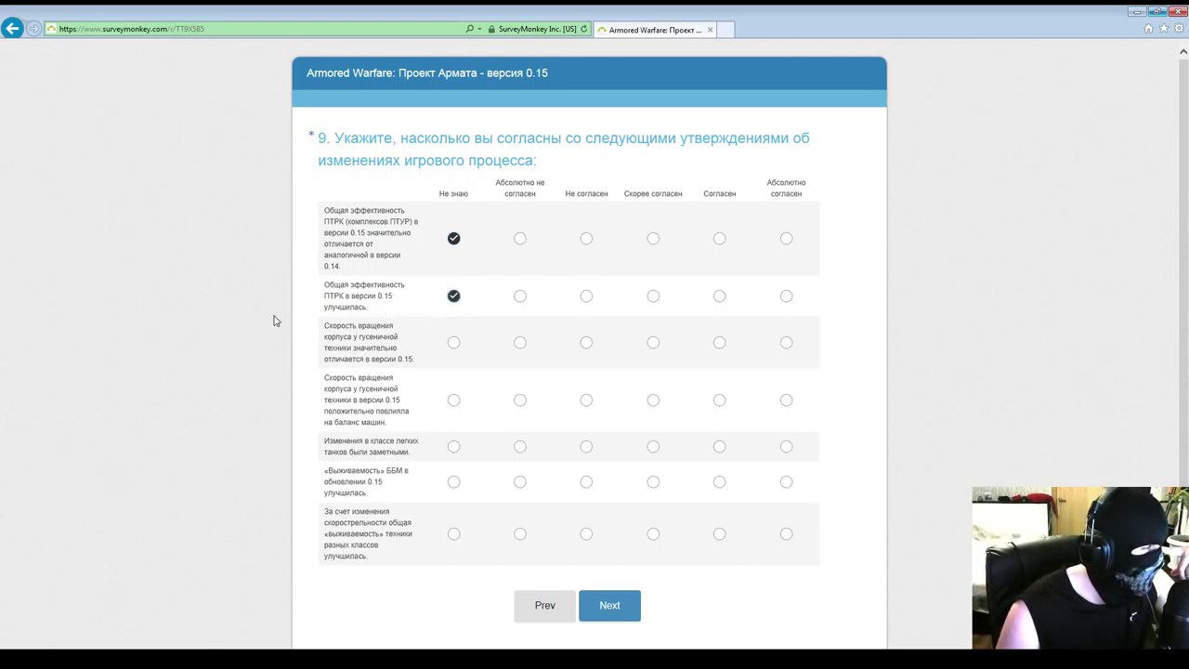
{"action": "scroll", "coordinate": [310, 331], "scroll_direction": "down", "scroll_amount": 2}
{"action": "scroll", "coordinate": [337, 219], "scroll_direction": "up", "scroll_amount": 2}
{"action": "left_click_drag", "start_coordinate": [327, 210], "coordinate": [381, 213]}
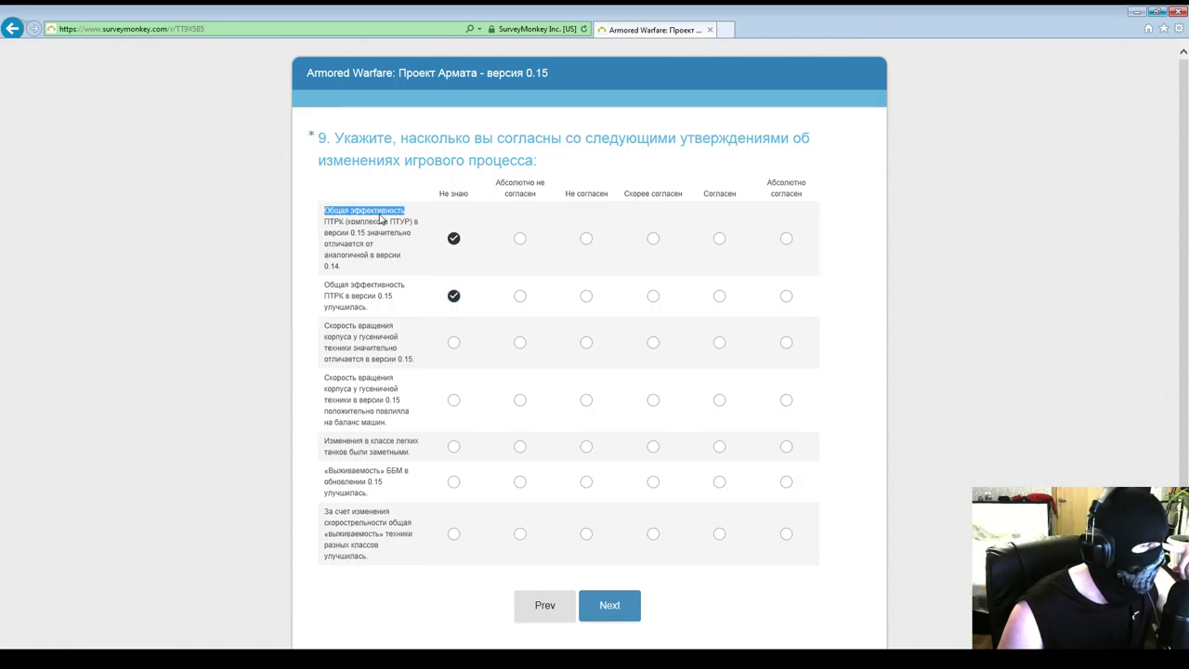
{"action": "left_click_drag", "start_coordinate": [325, 286], "coordinate": [383, 288]}
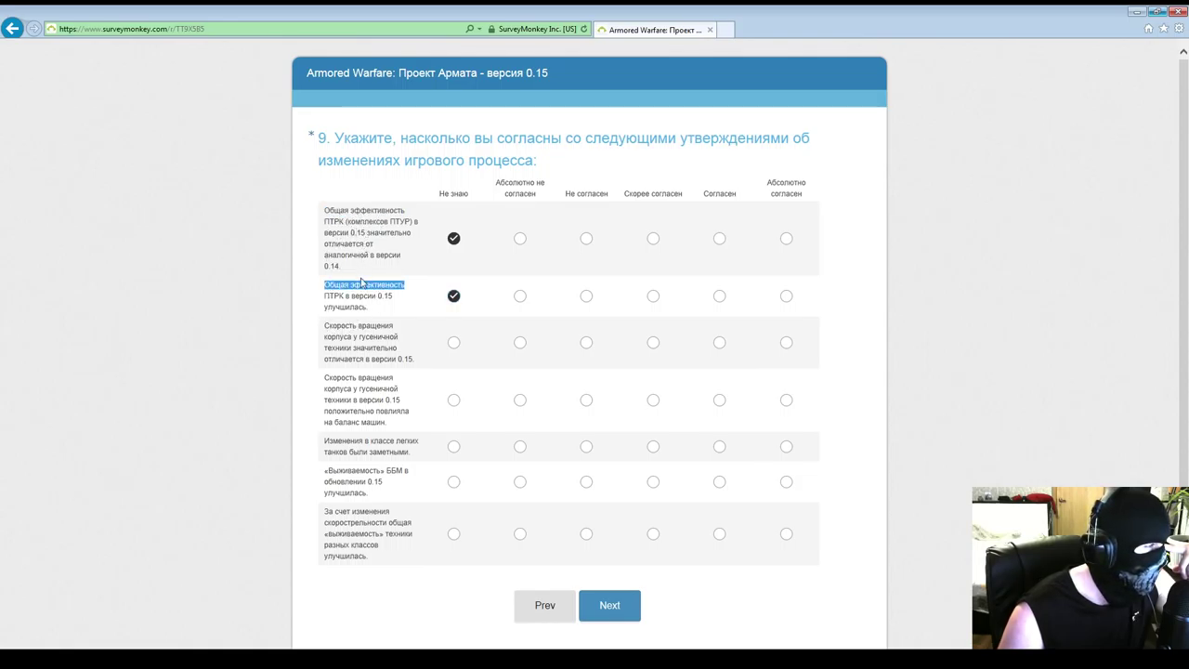
{"action": "left_click", "coordinate": [321, 376]}
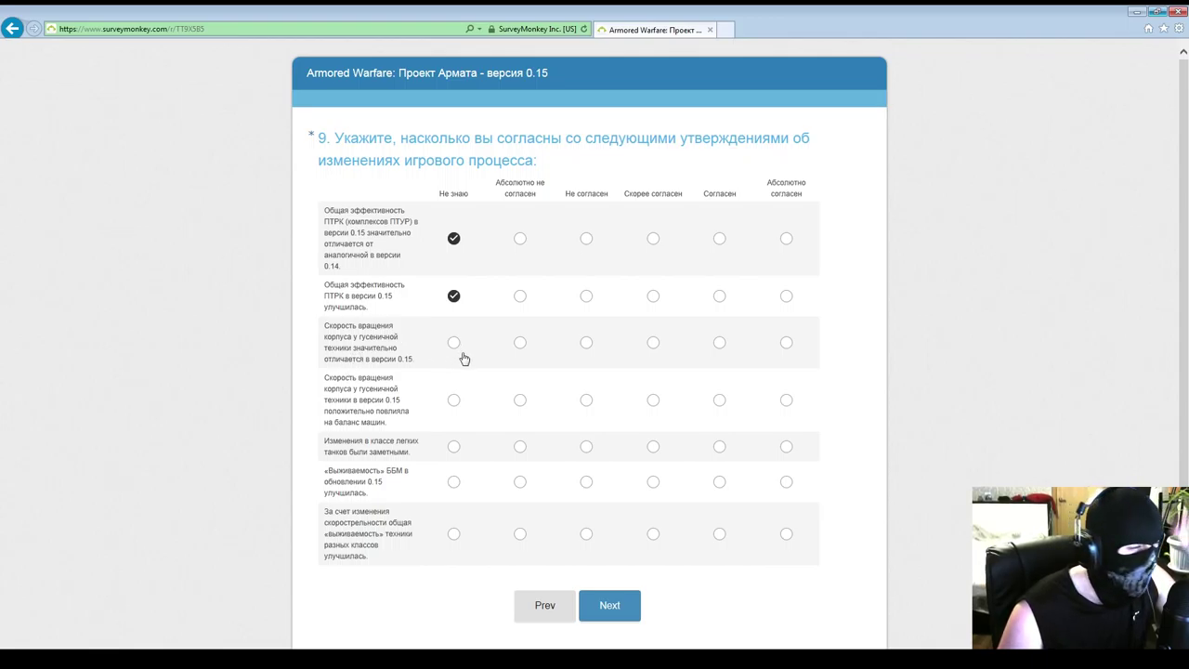
Answer «Не знаю» to the hull rotation, light tank and ББМ statements in question 9 and «Абсолютно согласен» to the last one, then continue.
{"action": "left_click", "coordinate": [453, 344]}
{"action": "scroll", "coordinate": [244, 390], "scroll_direction": "down", "scroll_amount": 1}
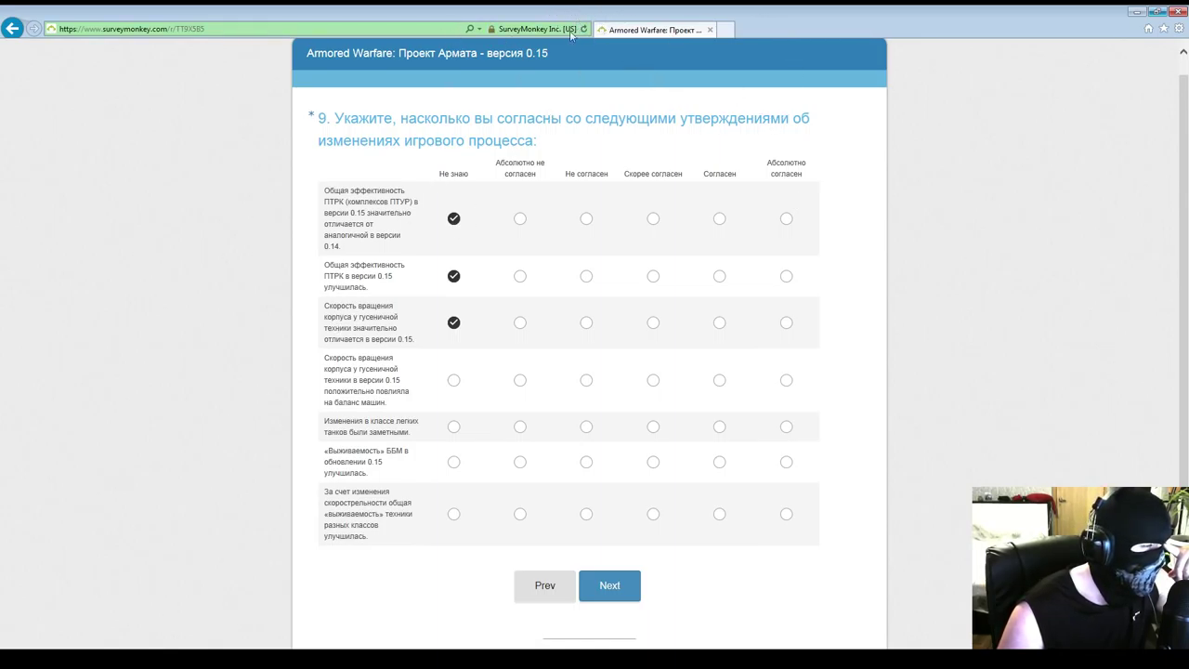
{"action": "left_click", "coordinate": [454, 380]}
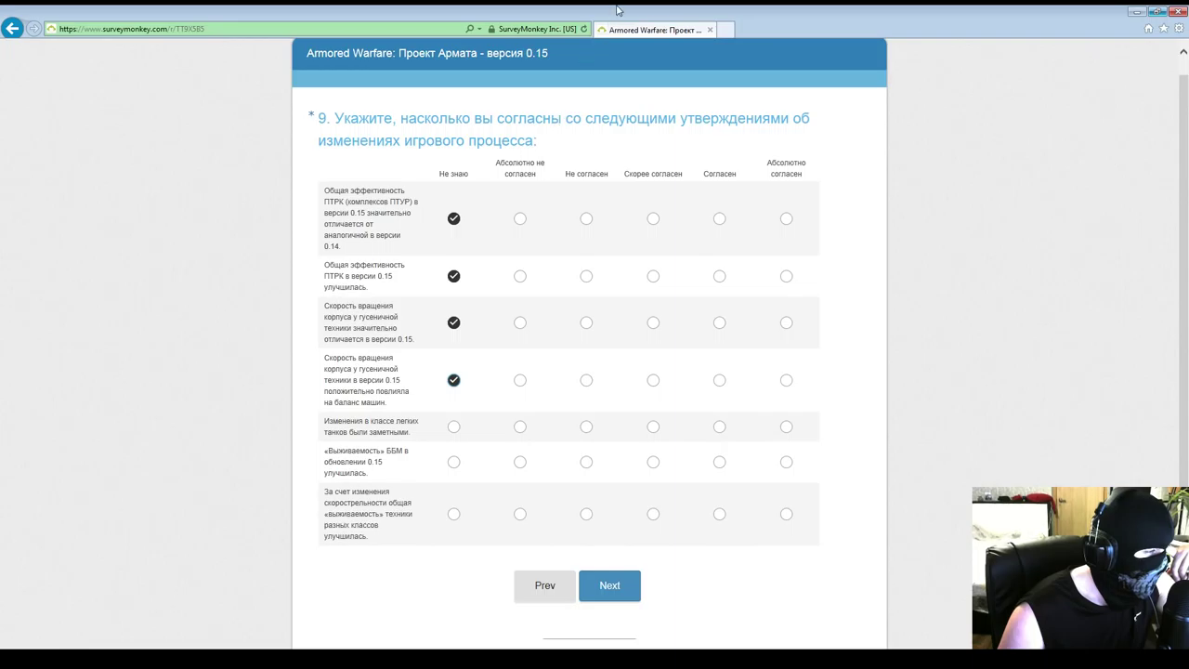
{"action": "left_click", "coordinate": [454, 428]}
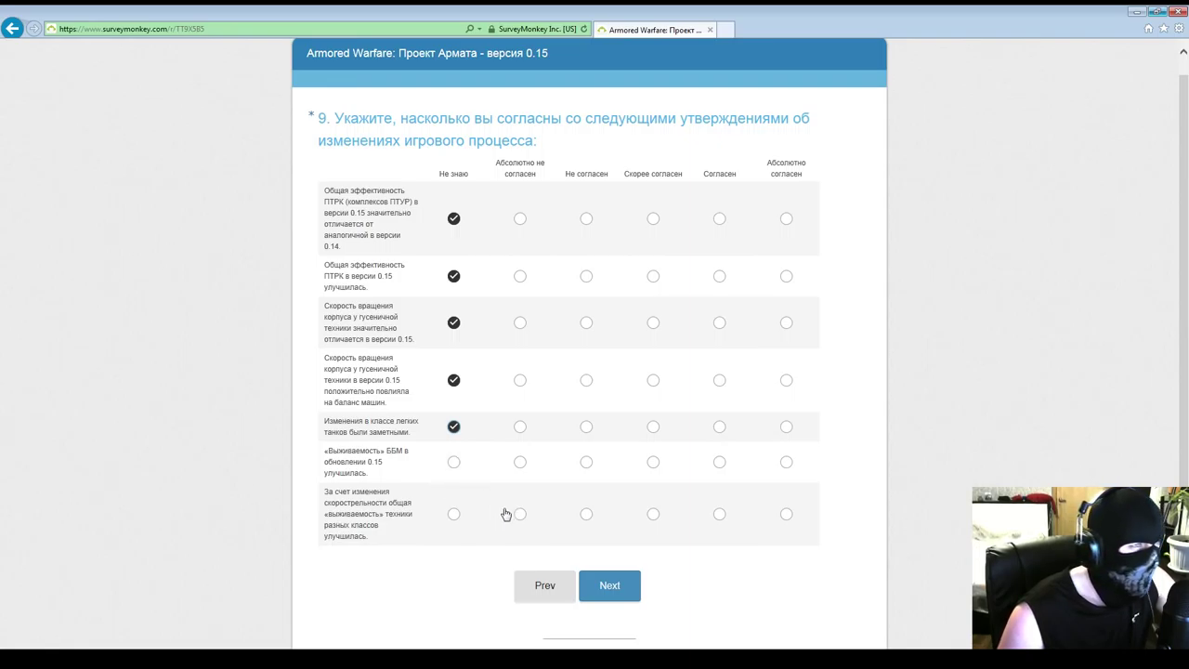
{"action": "left_click", "coordinate": [452, 464]}
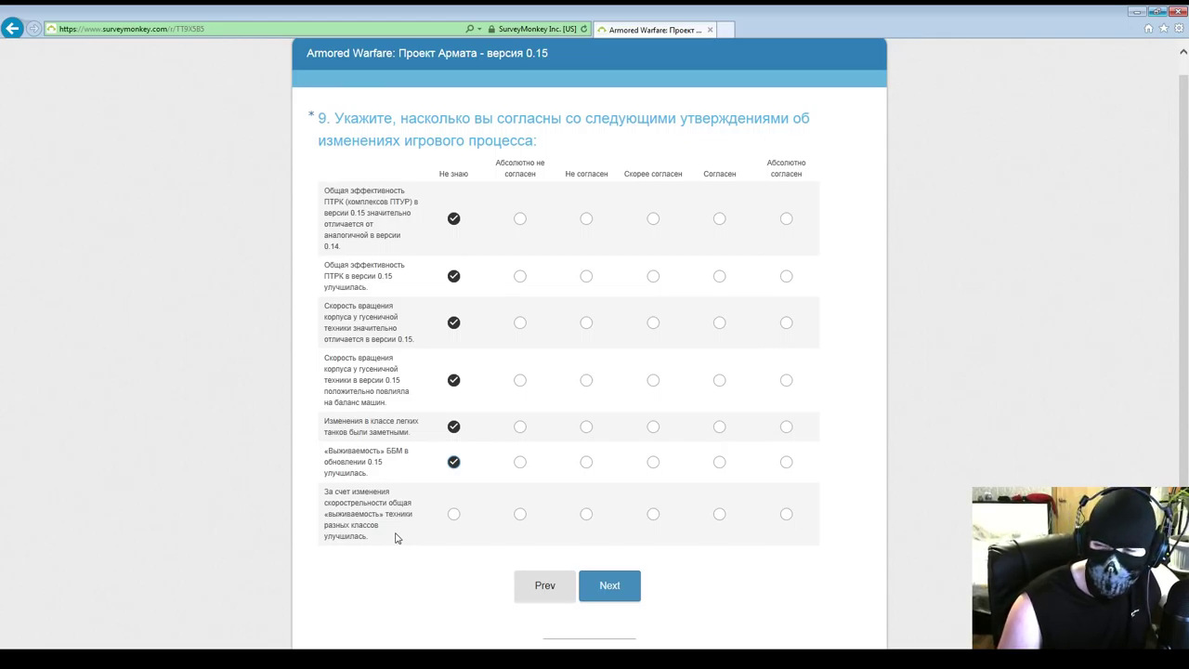
{"action": "left_click", "coordinate": [786, 514]}
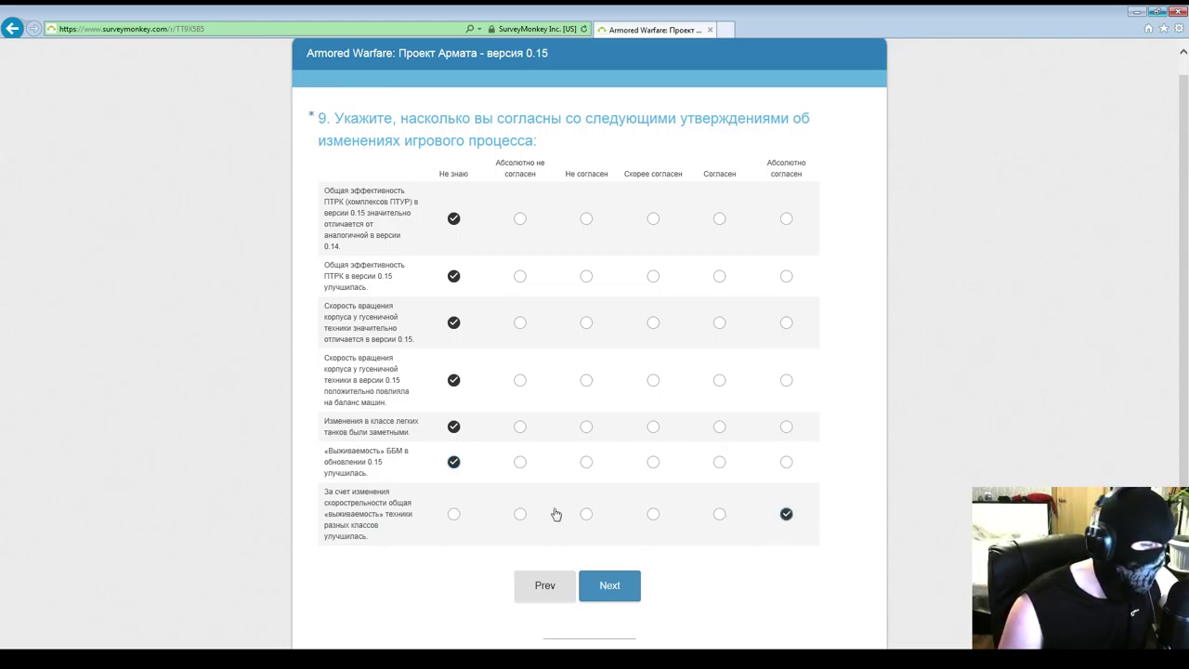
{"action": "left_click", "coordinate": [608, 587]}
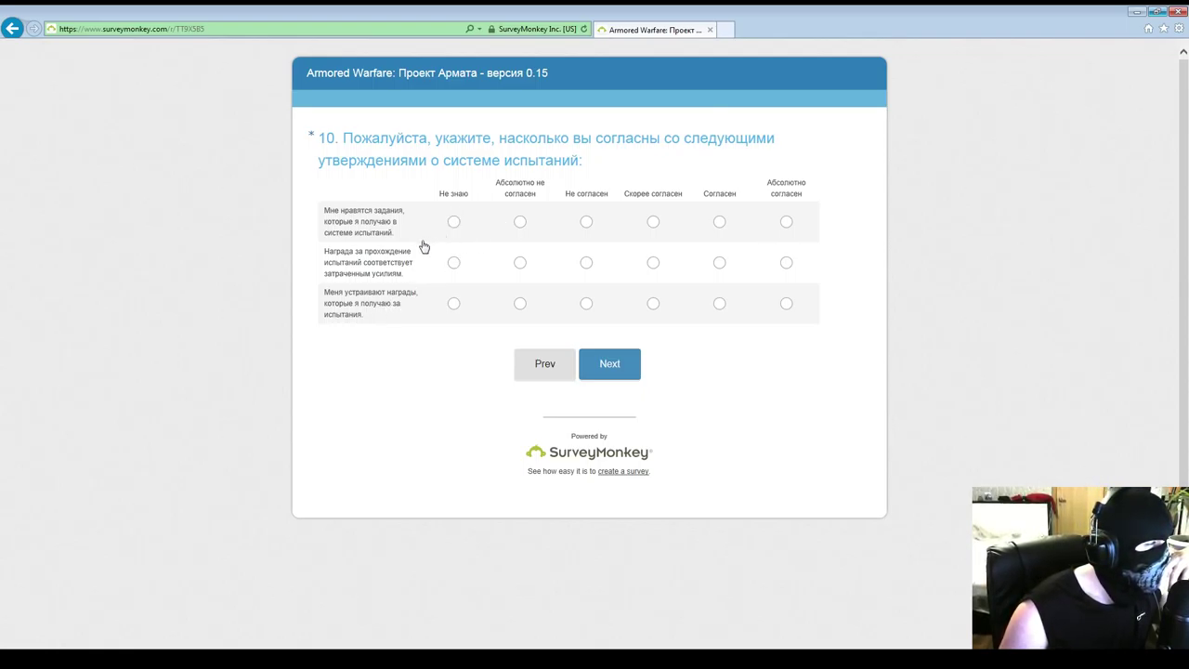
Rate all three statements about the challenge system in question 10 «Не знаю» and continue to question 11.
{"action": "left_click", "coordinate": [453, 221]}
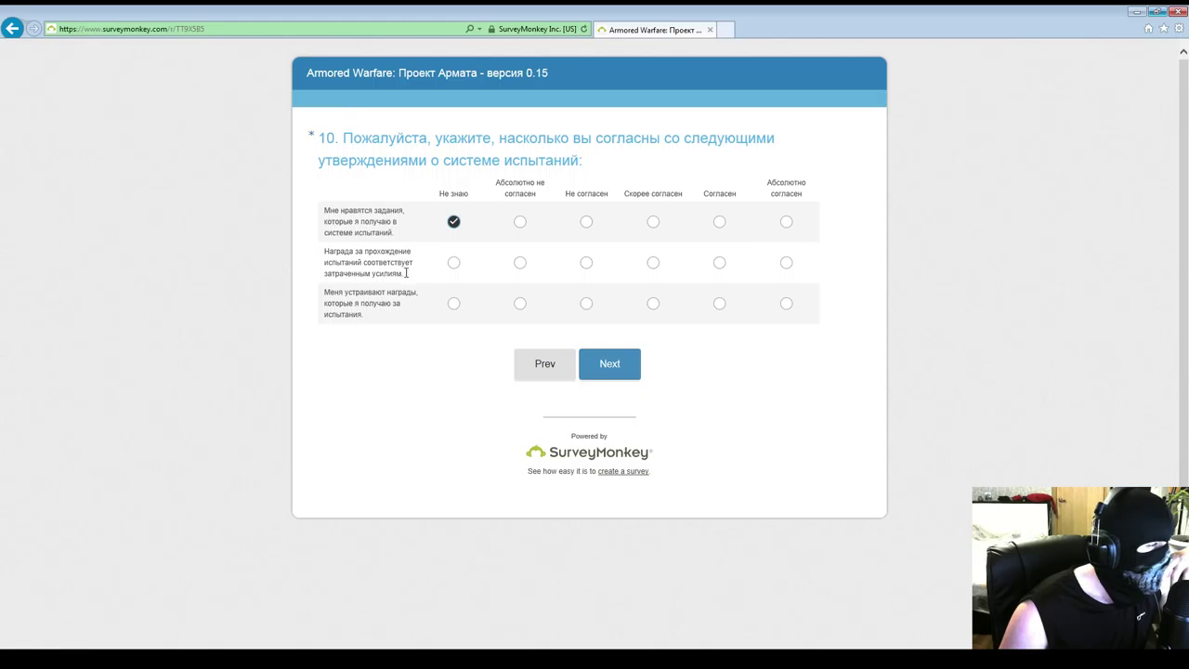
{"action": "left_click", "coordinate": [454, 265]}
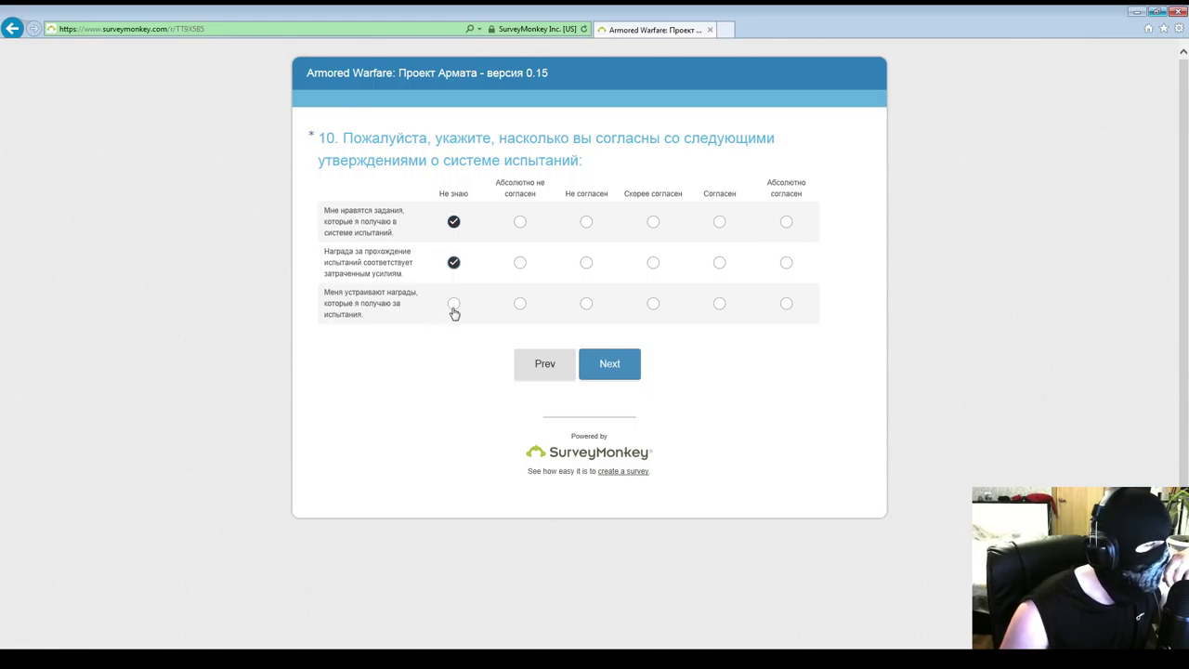
{"action": "left_click", "coordinate": [454, 304]}
{"action": "left_click", "coordinate": [606, 364]}
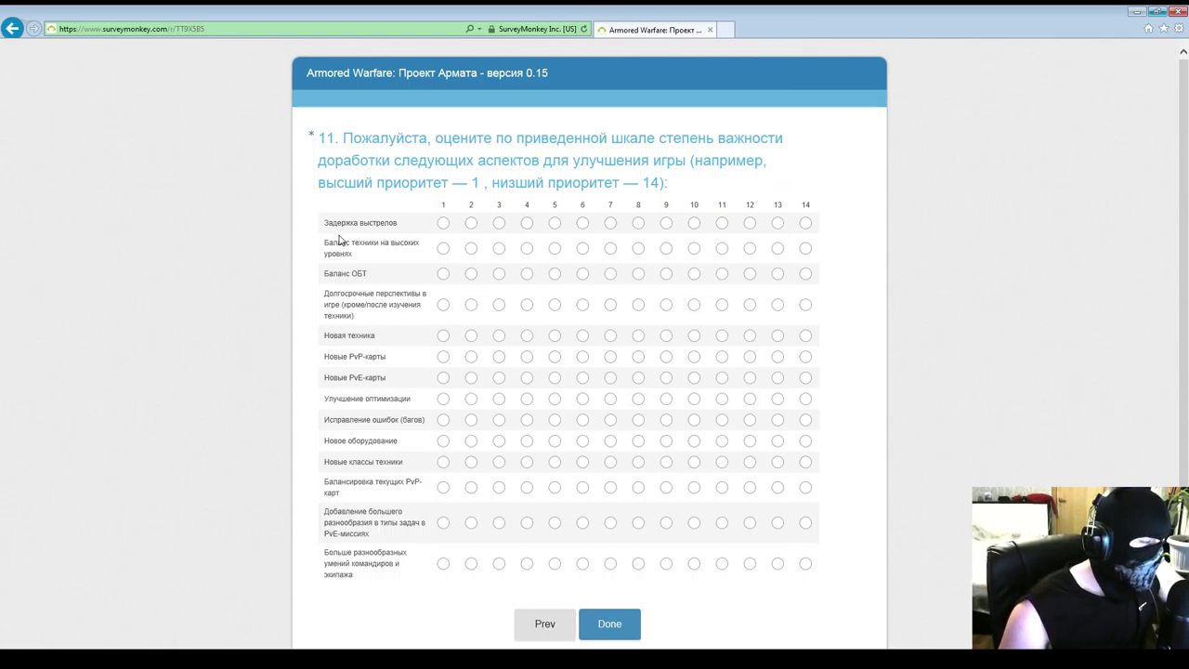
Rank «Задержка выстрелов» as priority 1, «Баланс техники на высоких уровнях» as 14 and «Баланс ОБТ» as 13 in question 11.
{"action": "left_click_drag", "start_coordinate": [323, 223], "coordinate": [398, 225]}
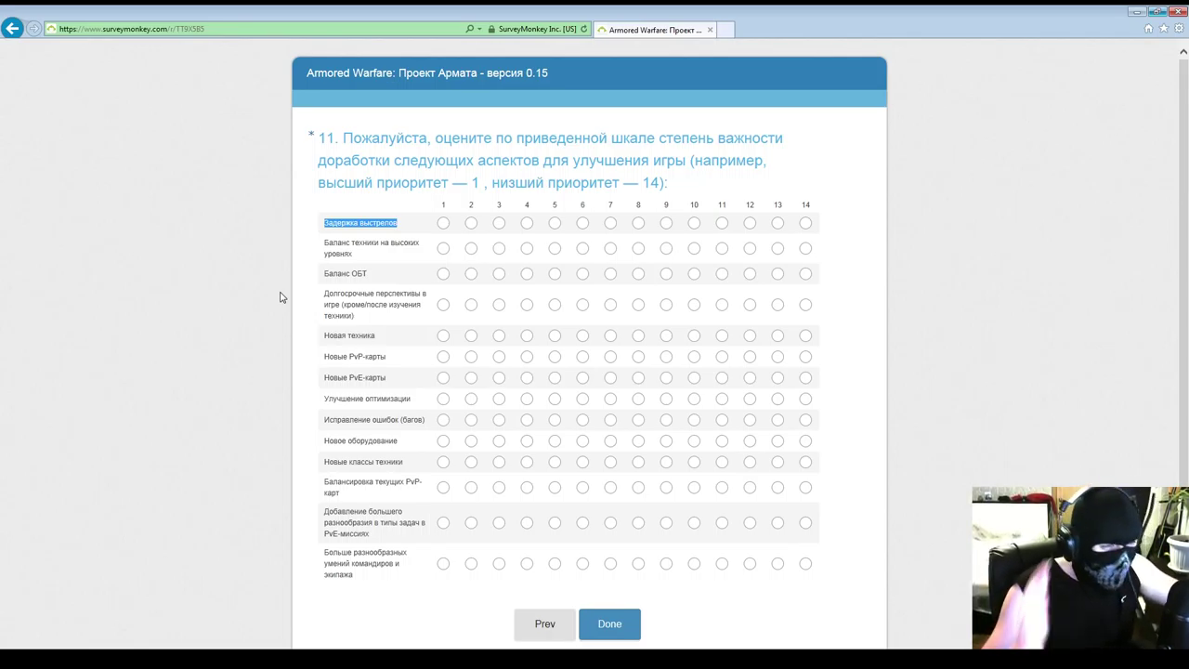
{"action": "left_click", "coordinate": [805, 223]}
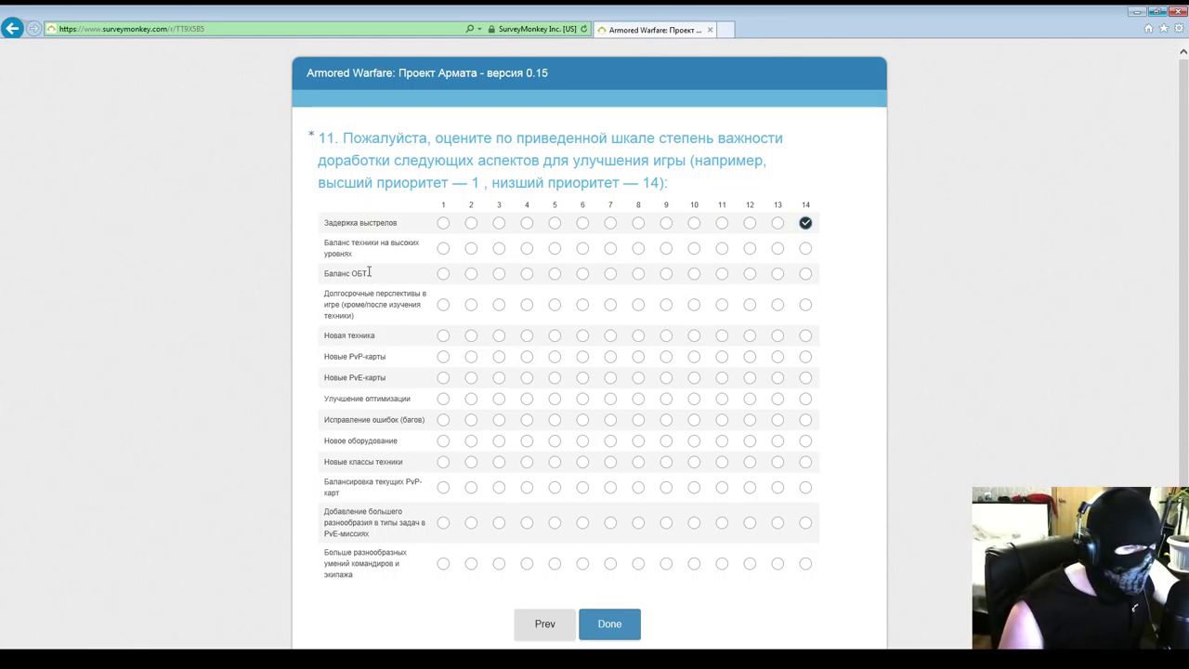
{"action": "left_click", "coordinate": [442, 224]}
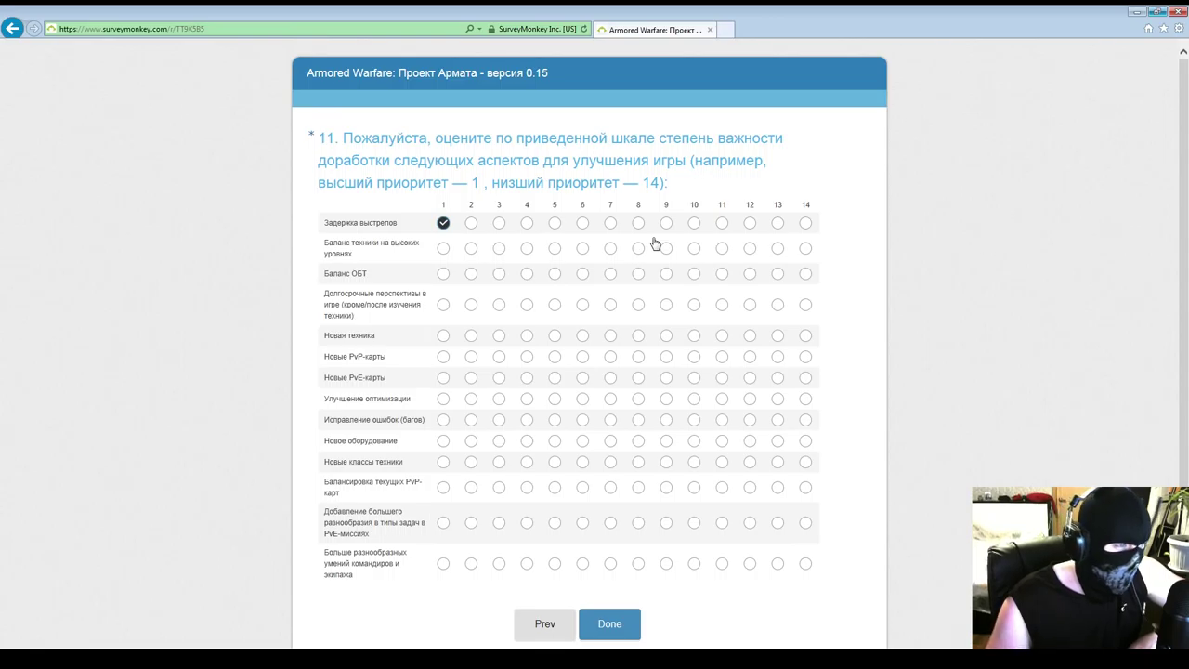
{"action": "left_click", "coordinate": [806, 248]}
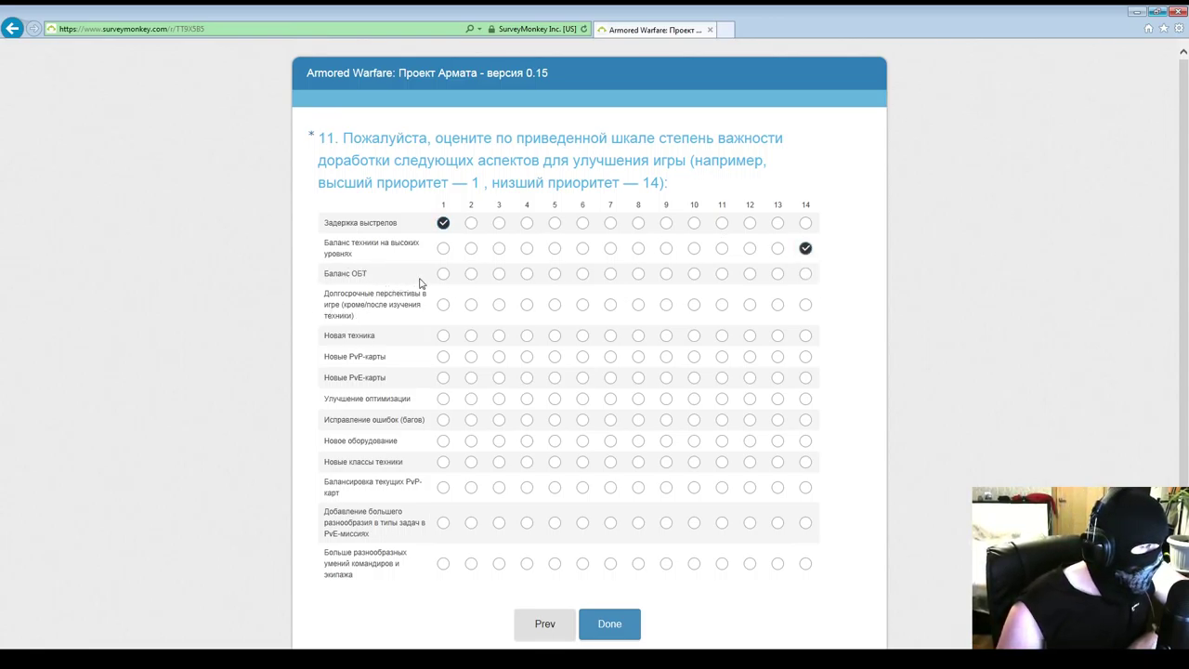
{"action": "left_click", "coordinate": [777, 273]}
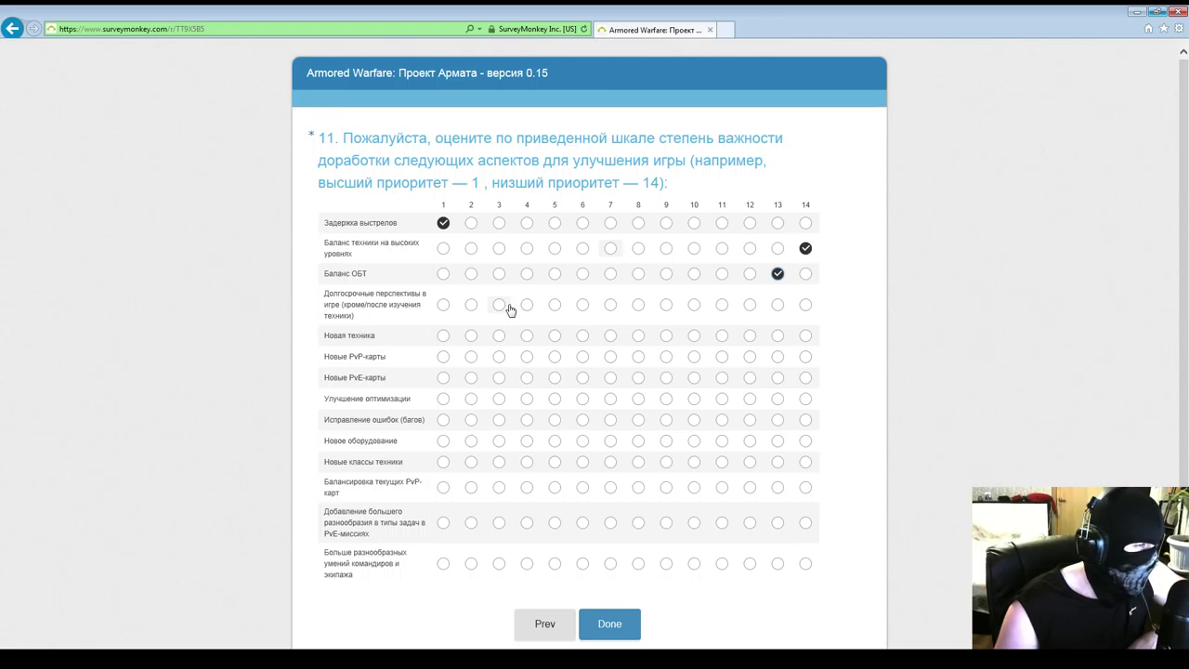
Rank the long-term game prospects («Долгосрочные перспективы в игре») as priority 10 and «Новая техника» as 9.
{"action": "left_click", "coordinate": [694, 307]}
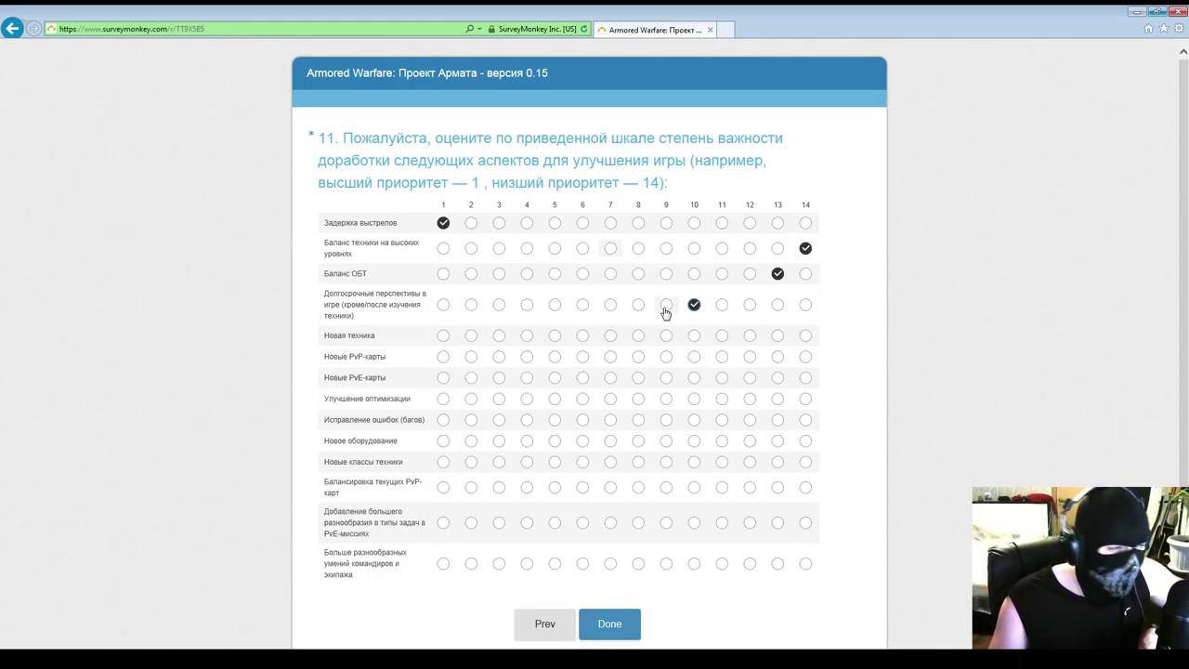
{"action": "left_click_drag", "start_coordinate": [372, 324], "coordinate": [337, 310]}
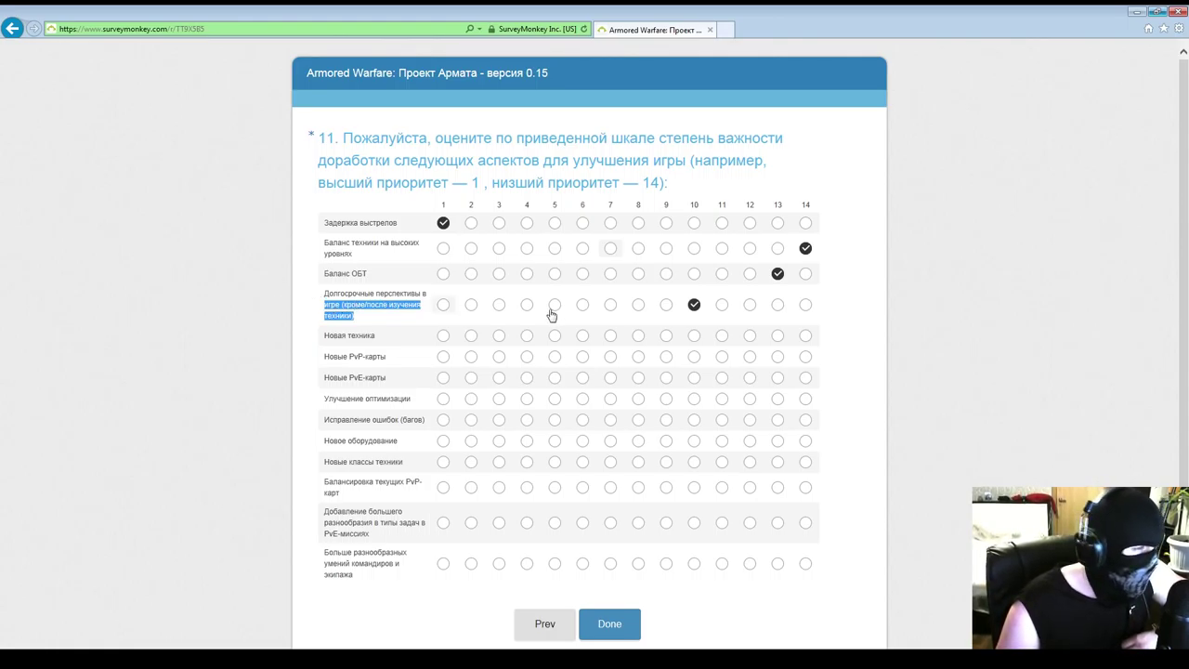
{"action": "left_click", "coordinate": [788, 329]}
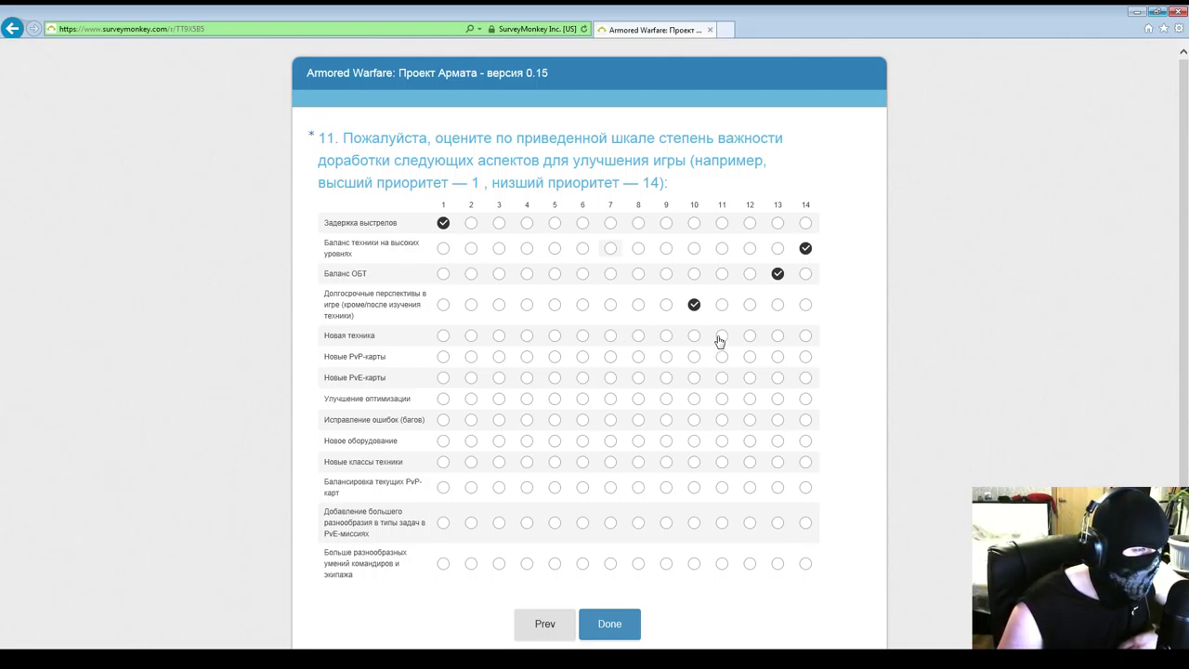
{"action": "left_click", "coordinate": [666, 335]}
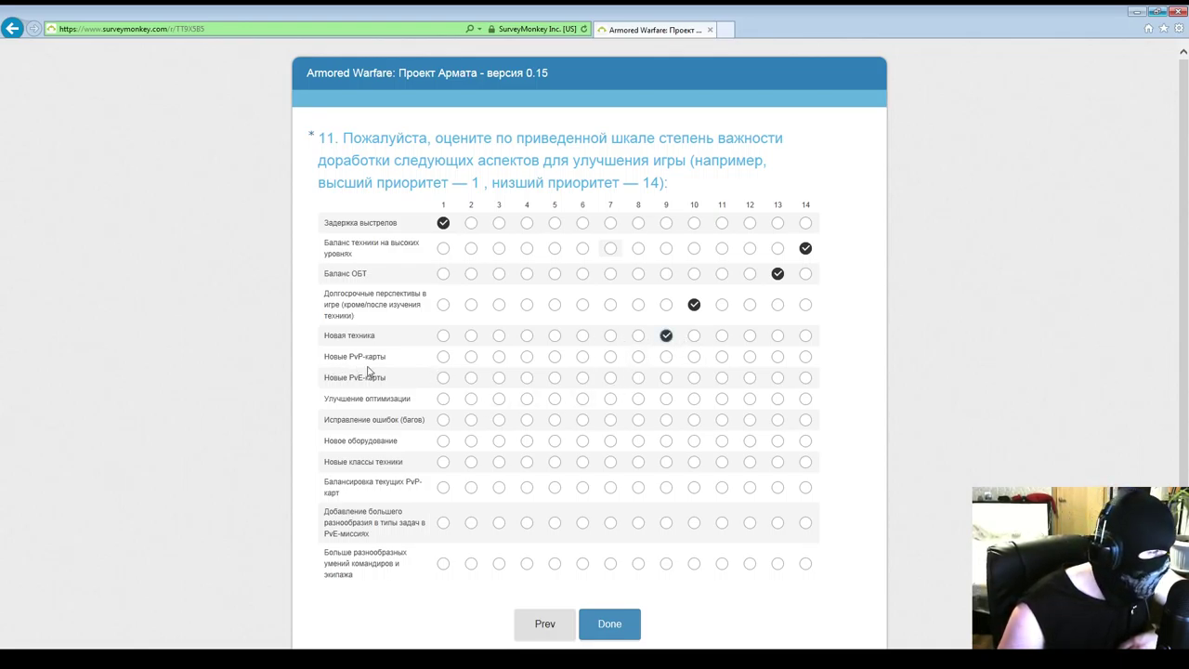
Rank «Новые PvP-карты» as priority 2, keeping priority 1 assigned to «Задержка выстрелов».
{"action": "left_click", "coordinate": [443, 357]}
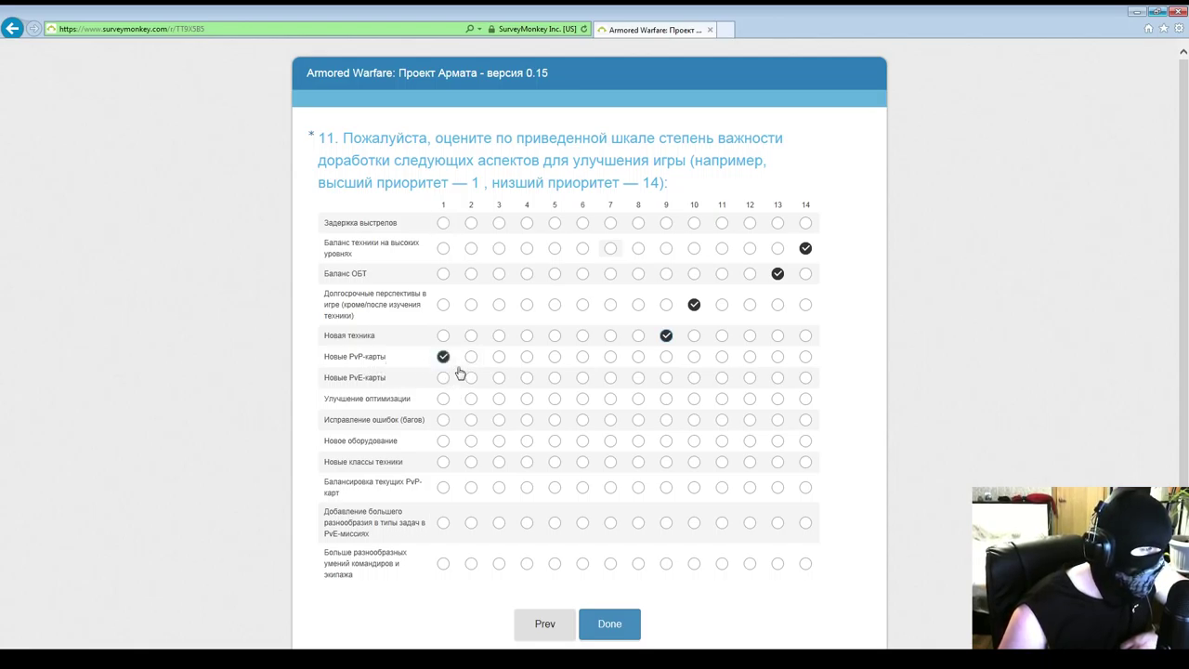
{"action": "left_click", "coordinate": [445, 224]}
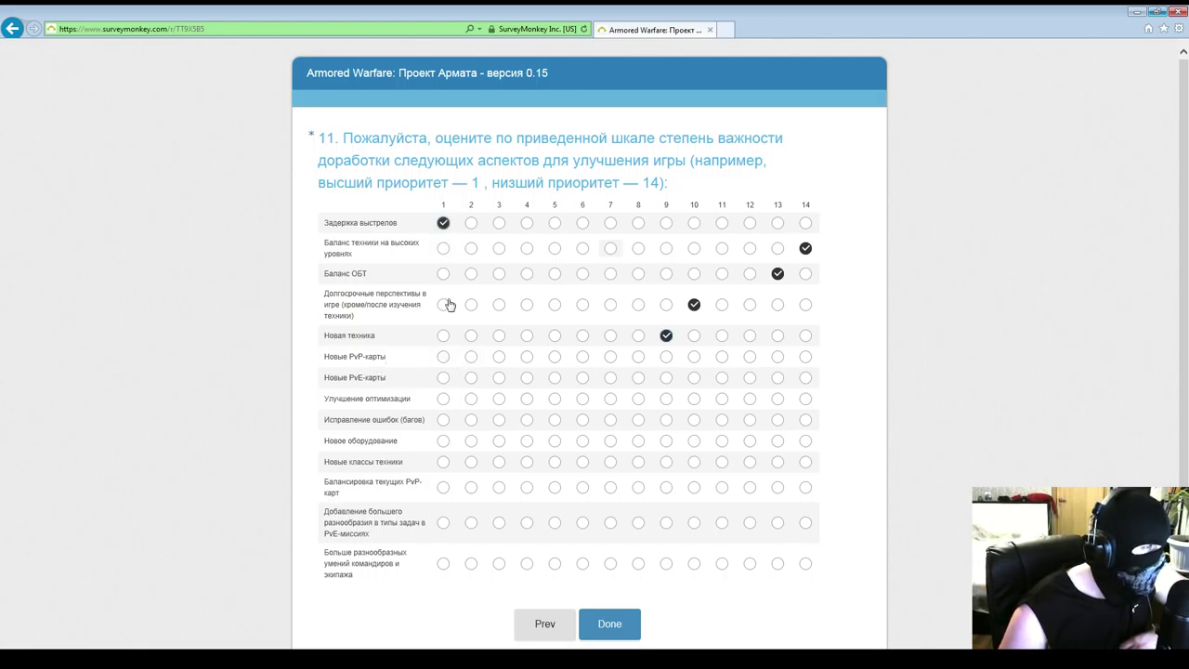
{"action": "left_click", "coordinate": [471, 363]}
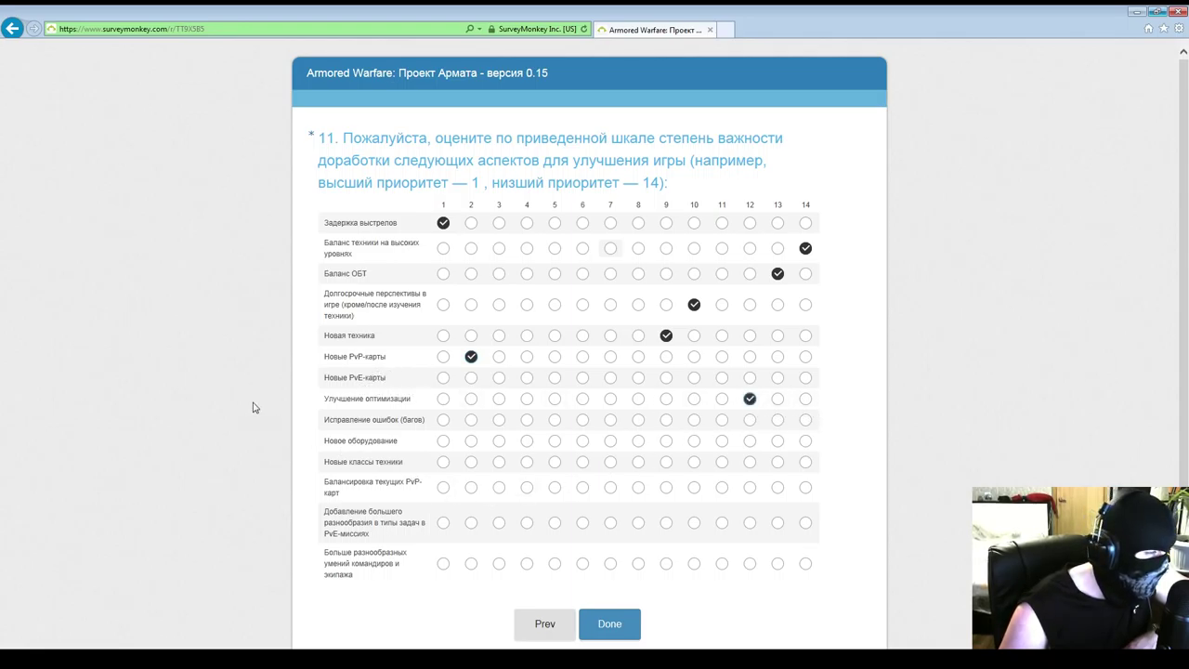
Change «Баланс техники на высоких уровнях» to priority 12 and assign priority 14 to «Новые PvE-карты».
{"action": "left_click", "coordinate": [805, 399]}
{"action": "left_click", "coordinate": [748, 249]}
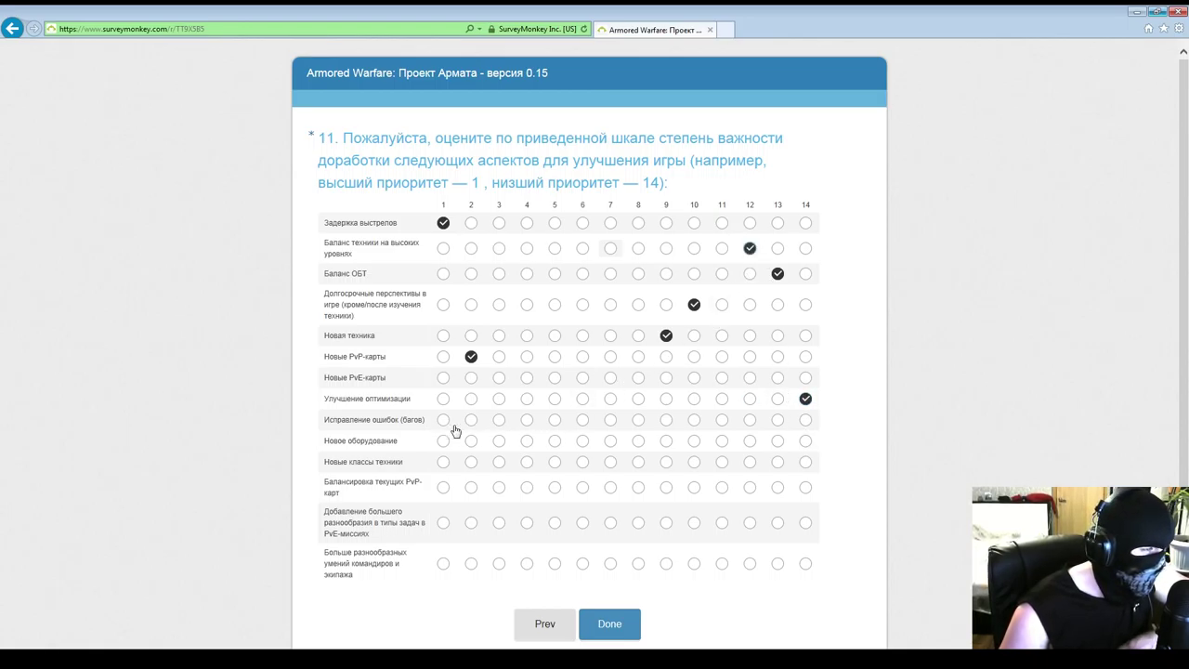
{"action": "left_click", "coordinate": [805, 378]}
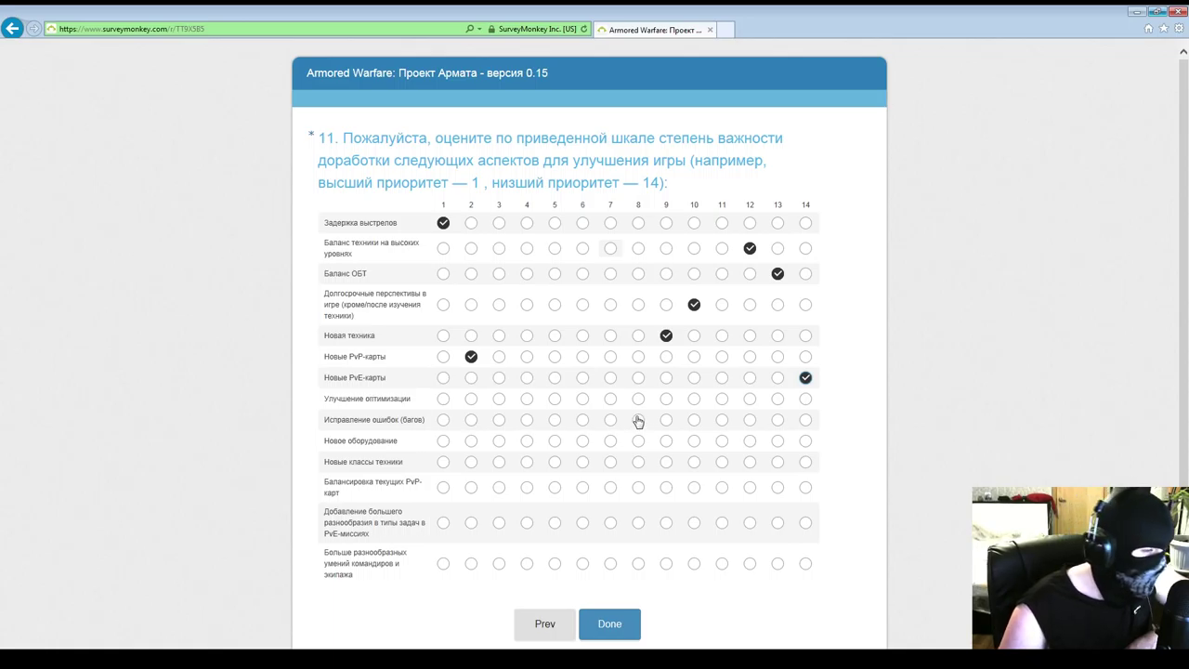
Assign priority 2 to «Улучшение оптимизации» and change «Новые PvP-карты» to priority 3.
{"action": "left_click_drag", "start_coordinate": [322, 400], "coordinate": [401, 402]}
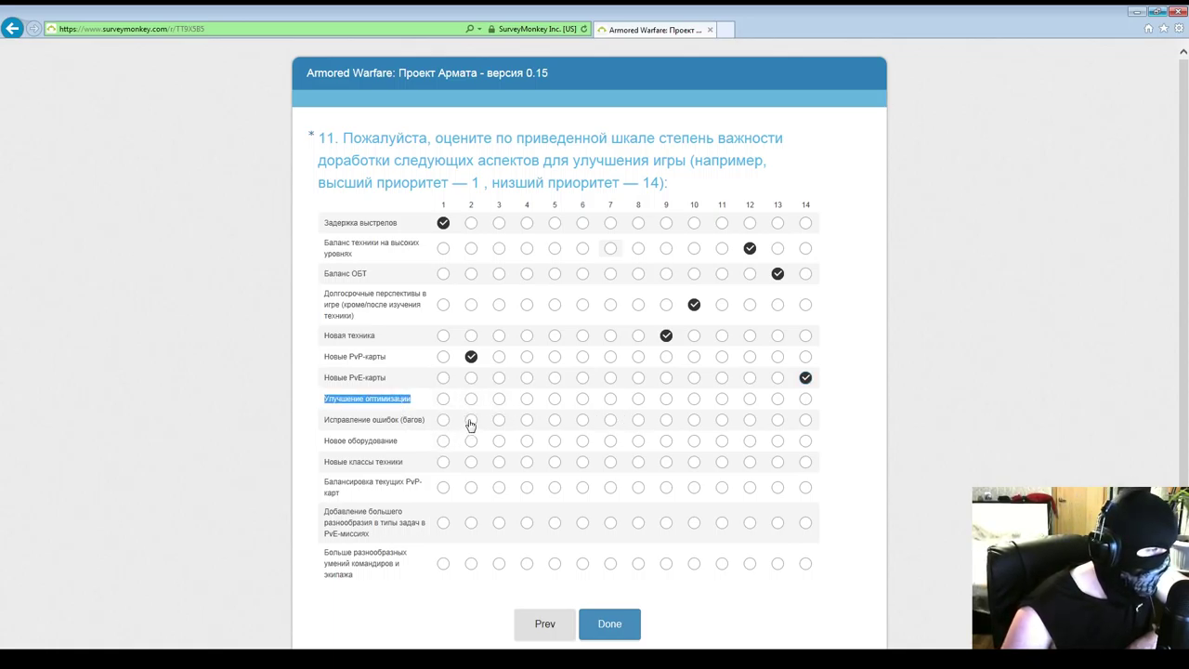
{"action": "left_click", "coordinate": [500, 401]}
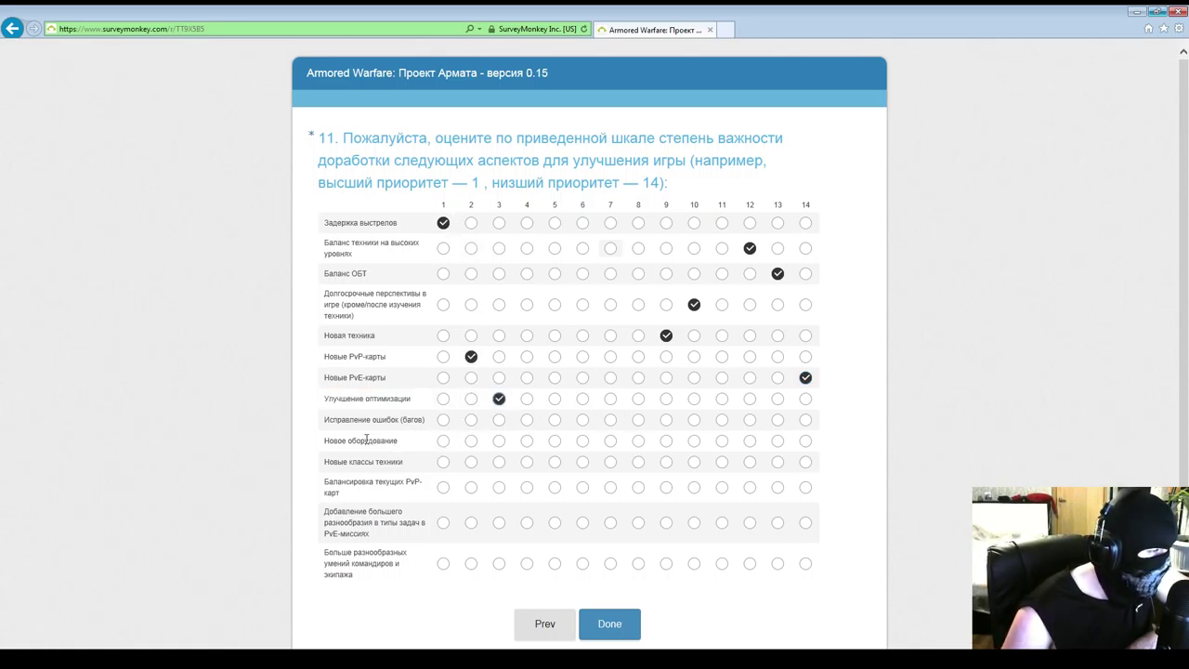
{"action": "left_click", "coordinate": [499, 357]}
{"action": "left_click", "coordinate": [473, 400]}
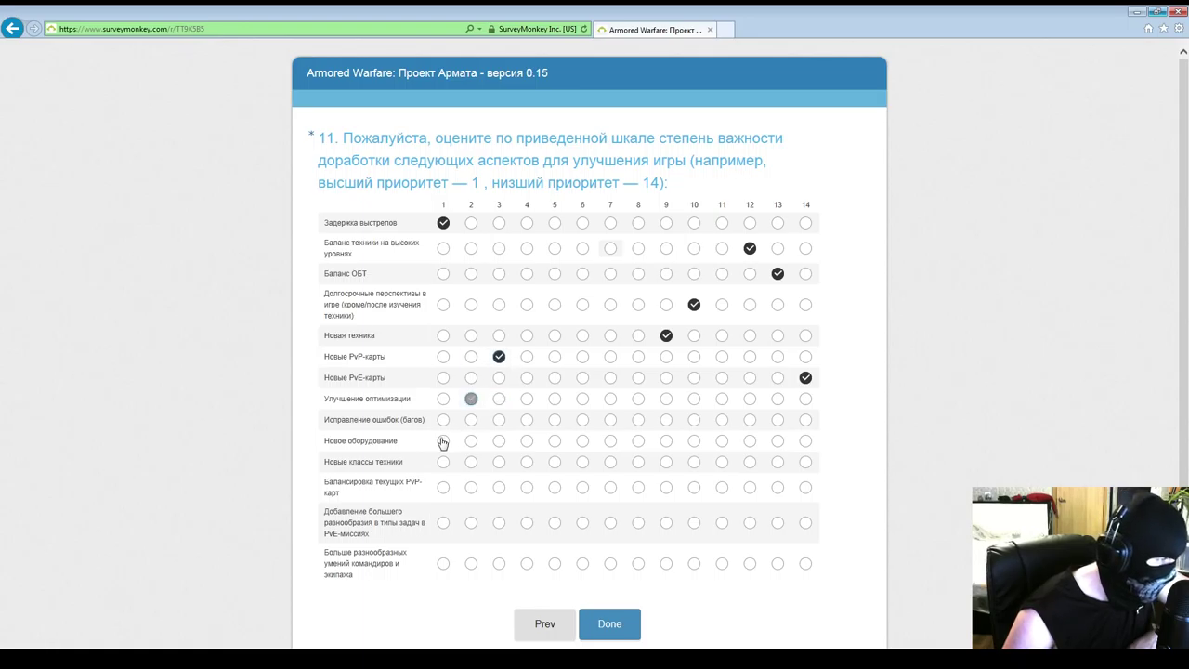
Highlight the «Улучшение оптимизации» and «Исправление ошибок (багов)» labels and rank bug fixing as priority 4.
{"action": "left_click_drag", "start_coordinate": [373, 399], "coordinate": [407, 397]}
{"action": "double_click", "coordinate": [407, 398]}
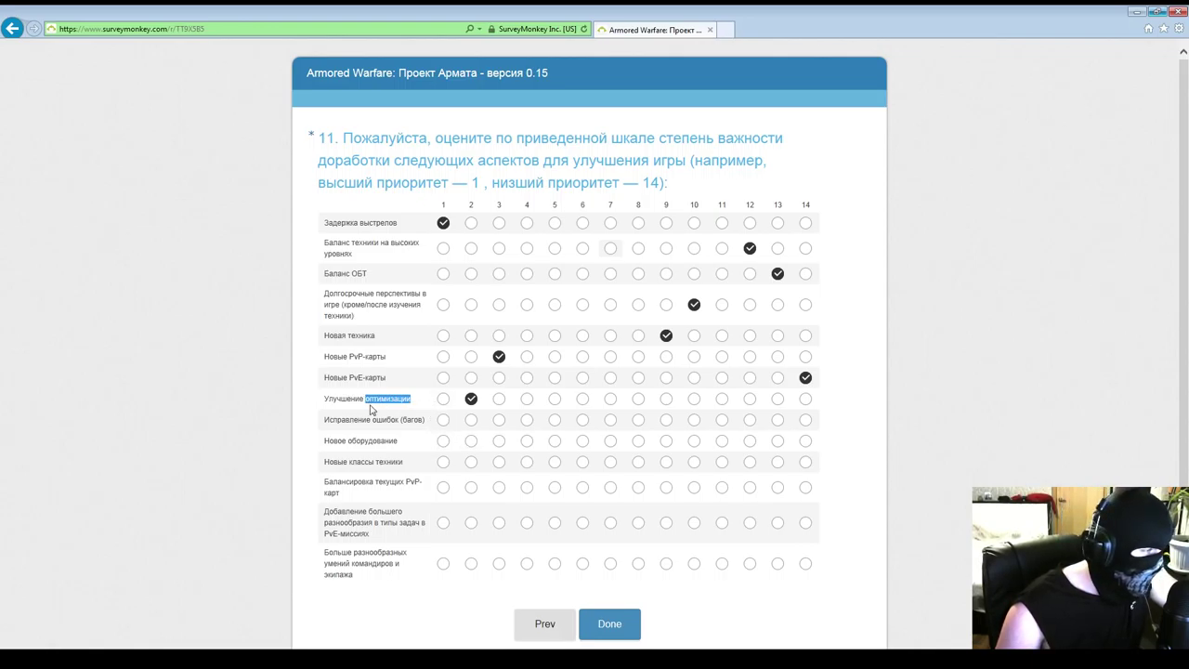
{"action": "left_click", "coordinate": [325, 400], "text": "shift"}
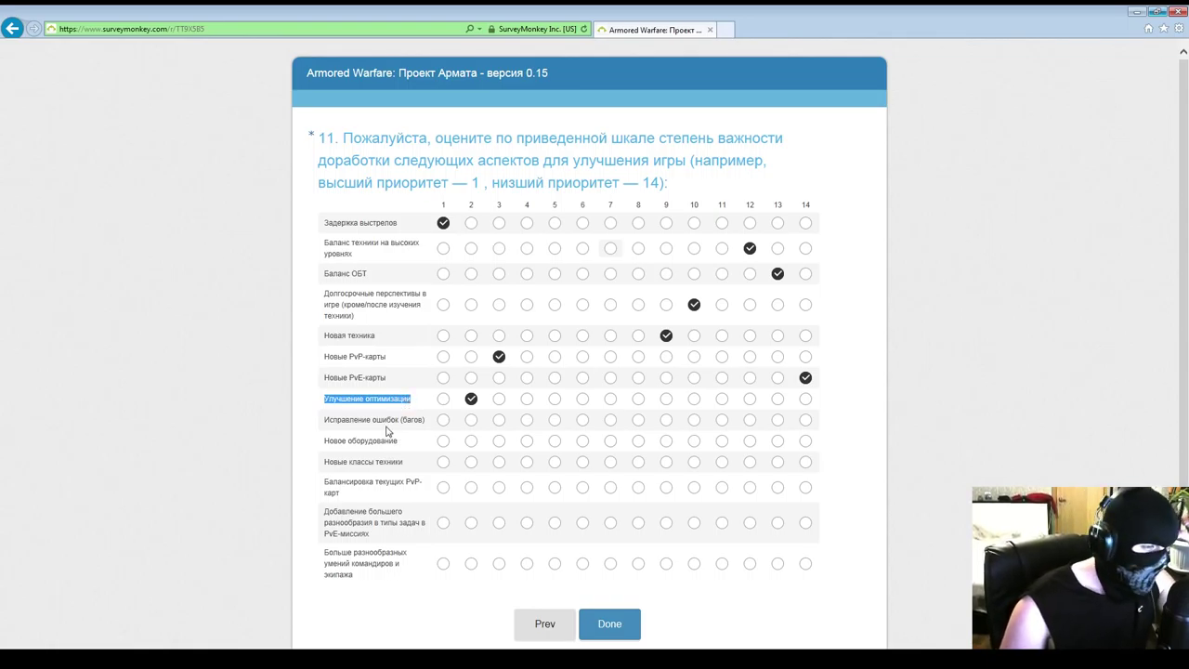
{"action": "left_click_drag", "start_coordinate": [336, 420], "coordinate": [424, 427]}
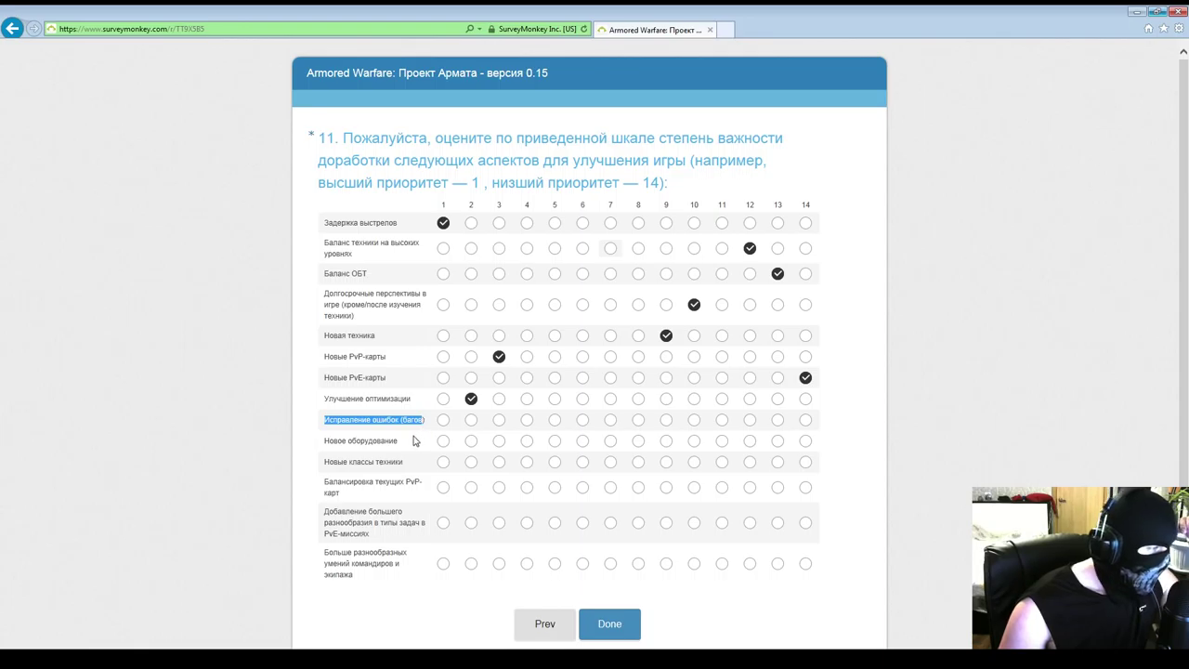
{"action": "left_click", "coordinate": [527, 421]}
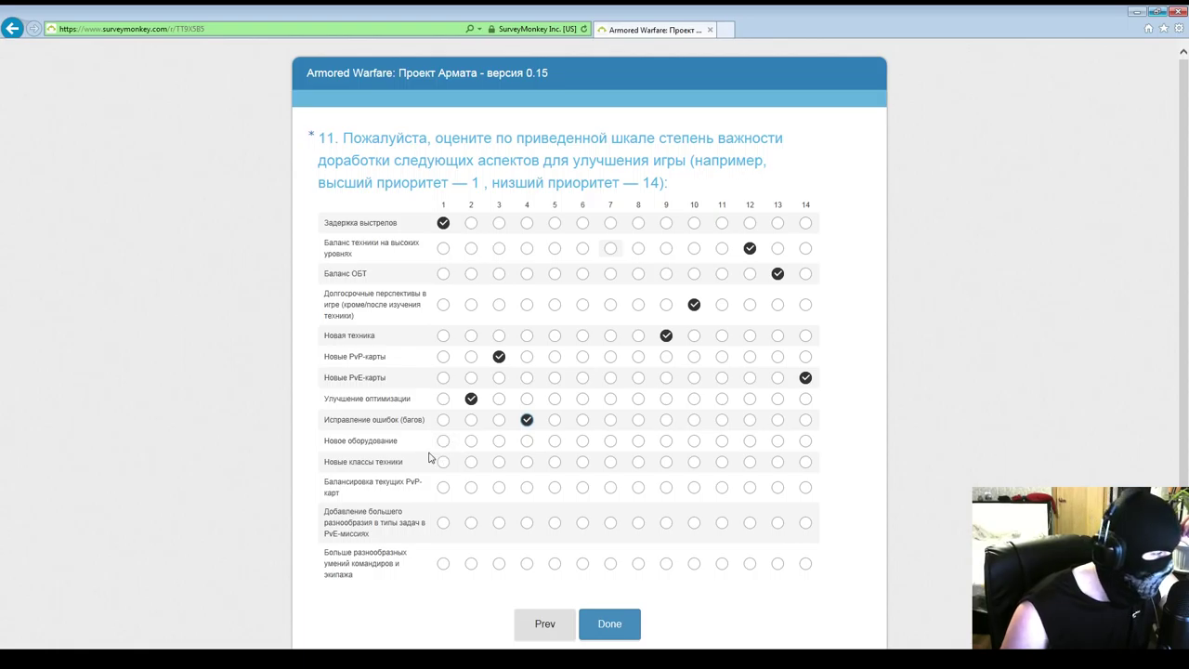
Rank «Новое оборудование» as priority 8, «Новые классы техники» as 5 and «Балансировка текущих PvP-карт» as 6.
{"action": "left_click", "coordinate": [640, 441]}
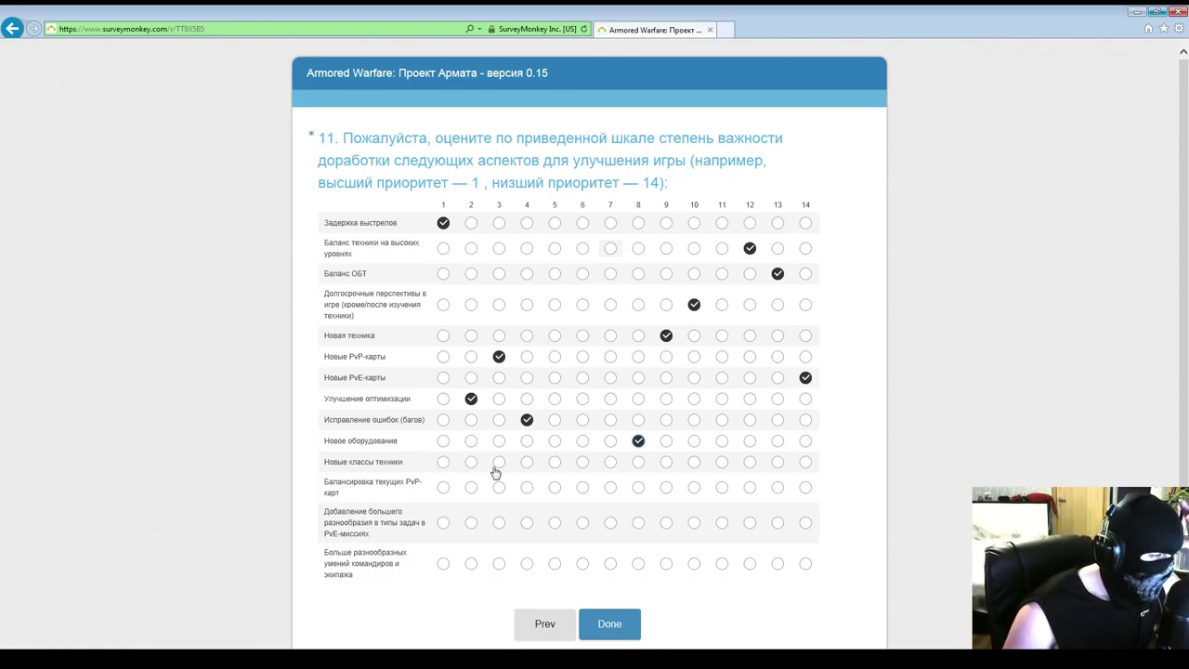
{"action": "left_click", "coordinate": [556, 463]}
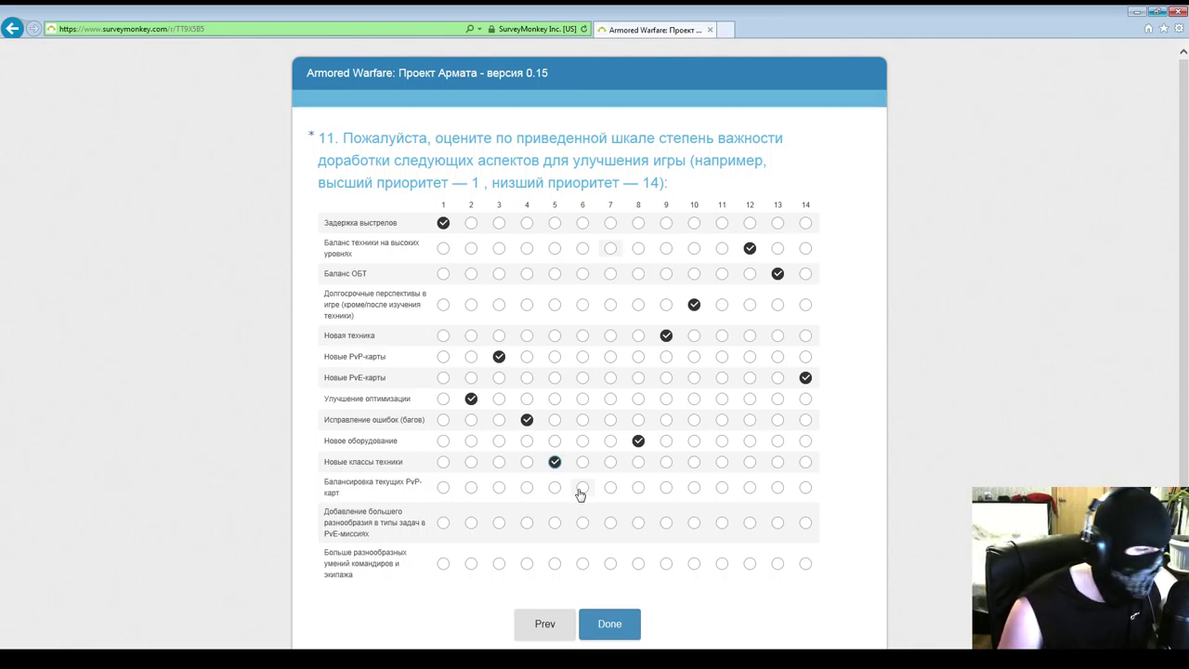
{"action": "triple_click", "coordinate": [364, 501]}
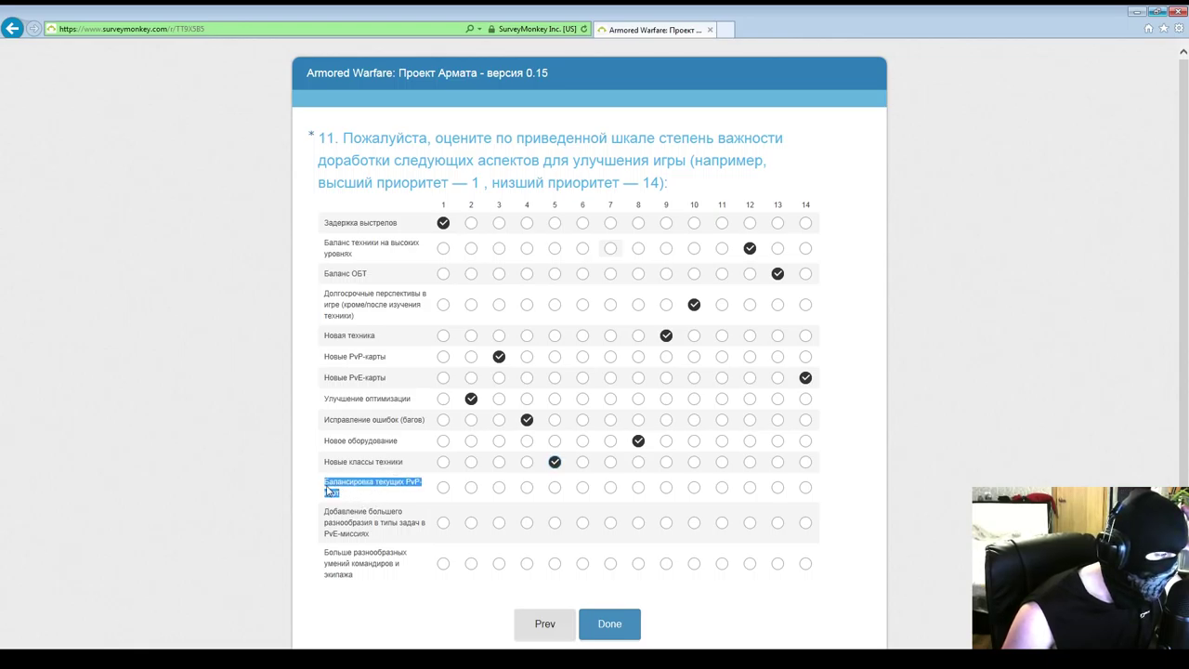
{"action": "left_click", "coordinate": [583, 489]}
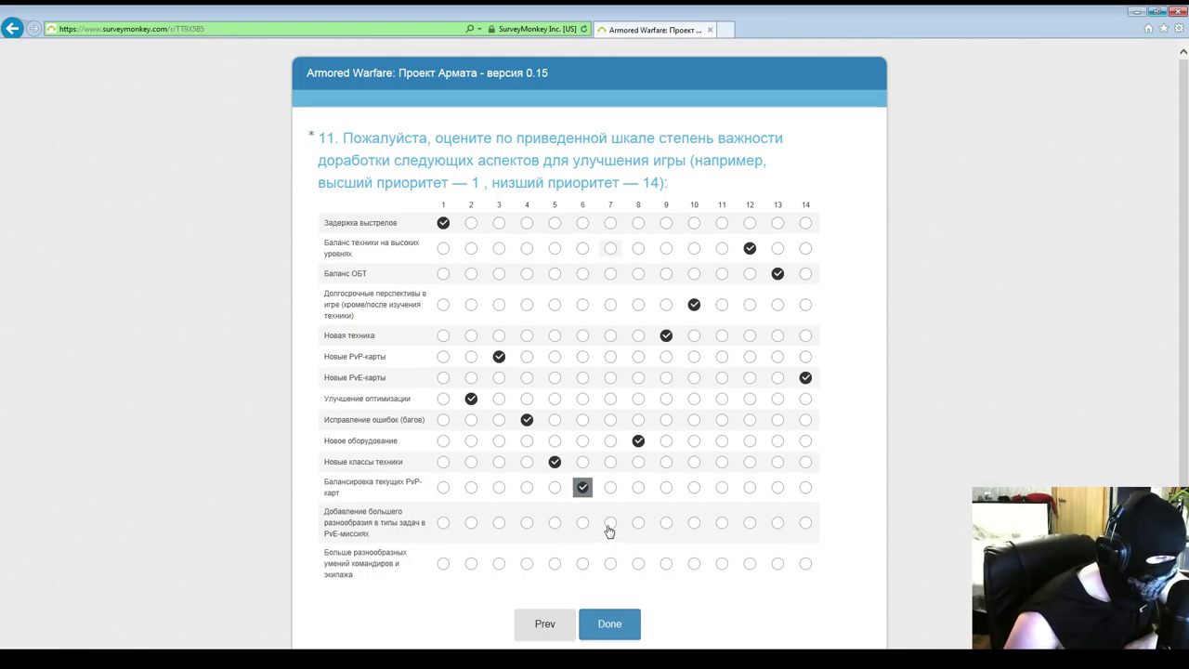
{"action": "left_click", "coordinate": [784, 525]}
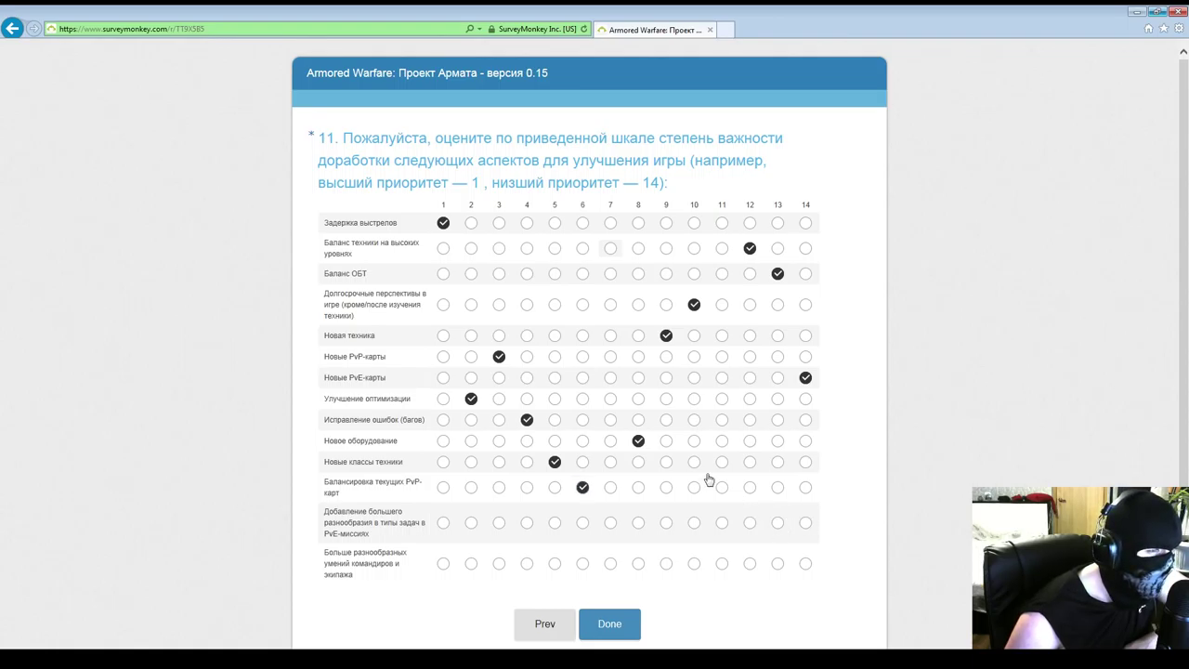
Rank «Баланс ОБТ» as 11, «Добавление большего разнообразия в типы задач в PvE-миссиях» as 13 and «Больше разнообразных умений командиров и экипажа» as 7.
{"action": "left_click", "coordinate": [726, 275]}
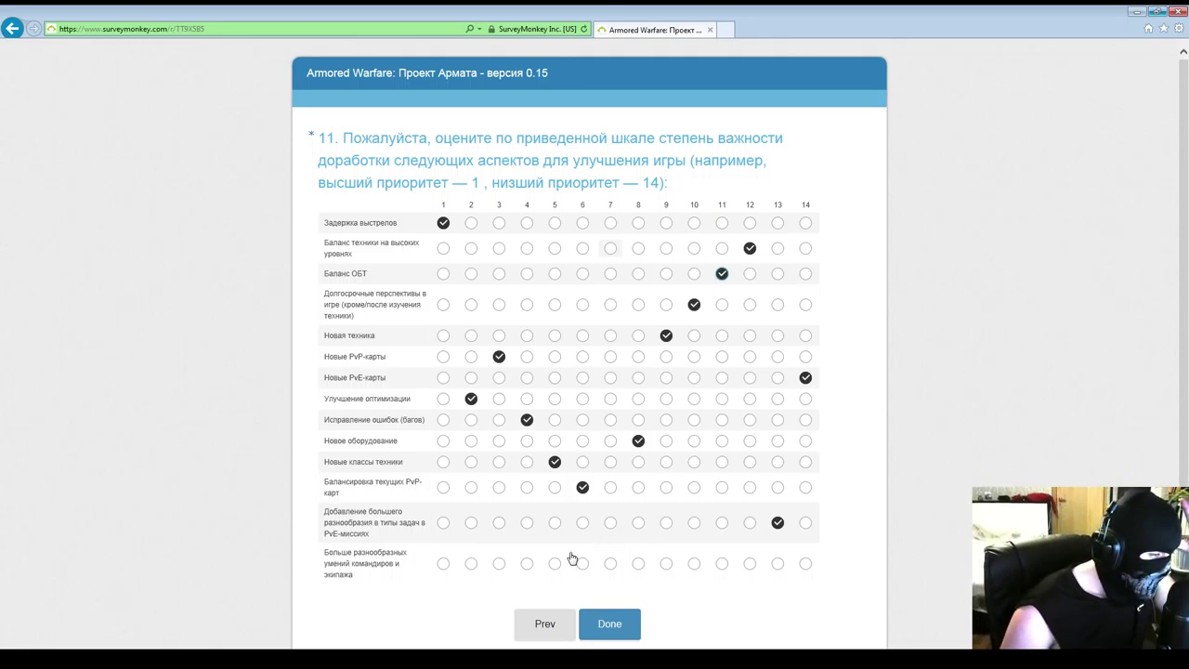
{"action": "left_click_drag", "start_coordinate": [365, 584], "coordinate": [349, 560]}
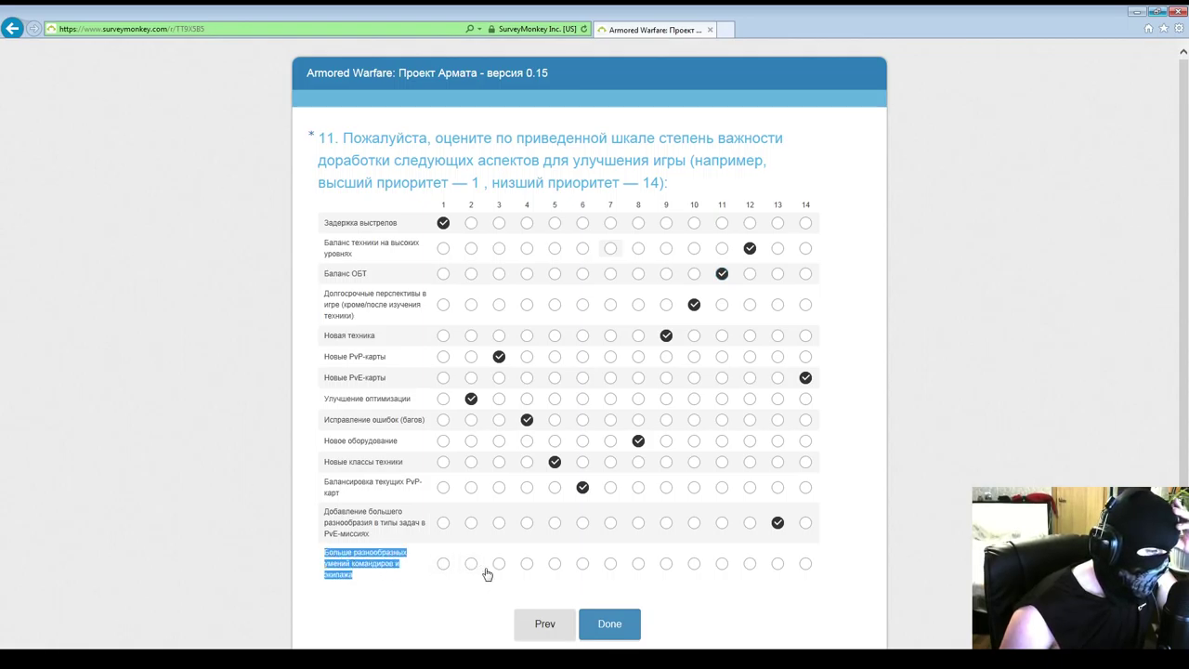
{"action": "left_click", "coordinate": [594, 572]}
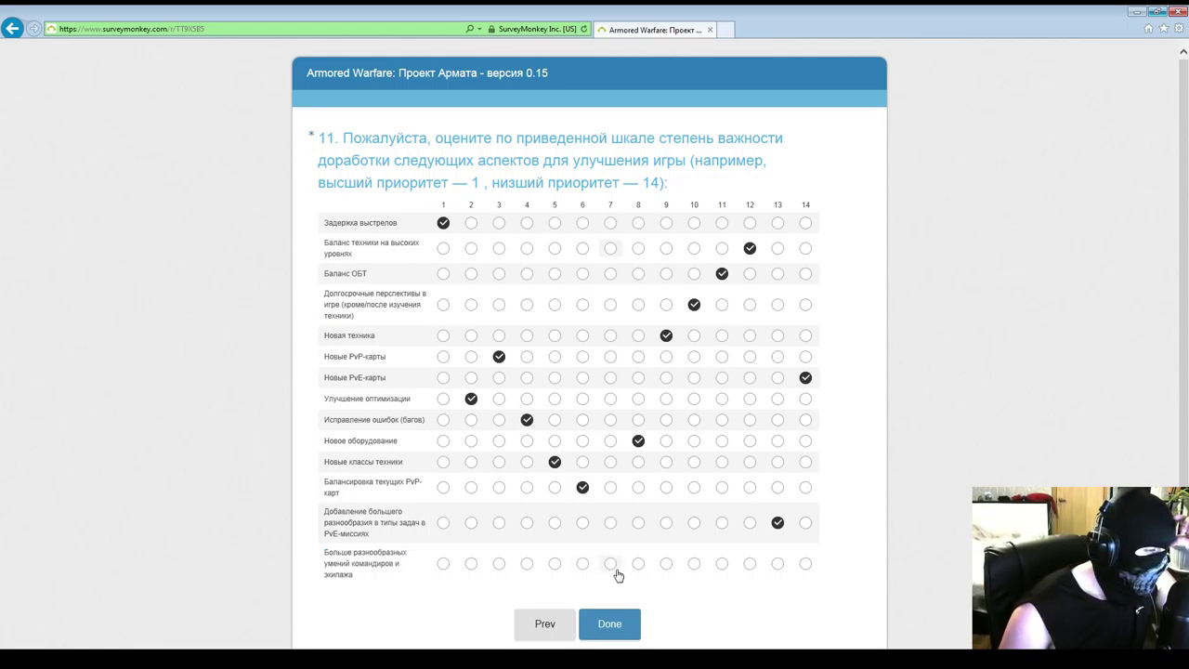
{"action": "left_click", "coordinate": [612, 565]}
Review the completed priority ranking in question 11 and submit the finished survey.
{"action": "scroll", "coordinate": [432, 599], "scroll_direction": "down", "scroll_amount": 3}
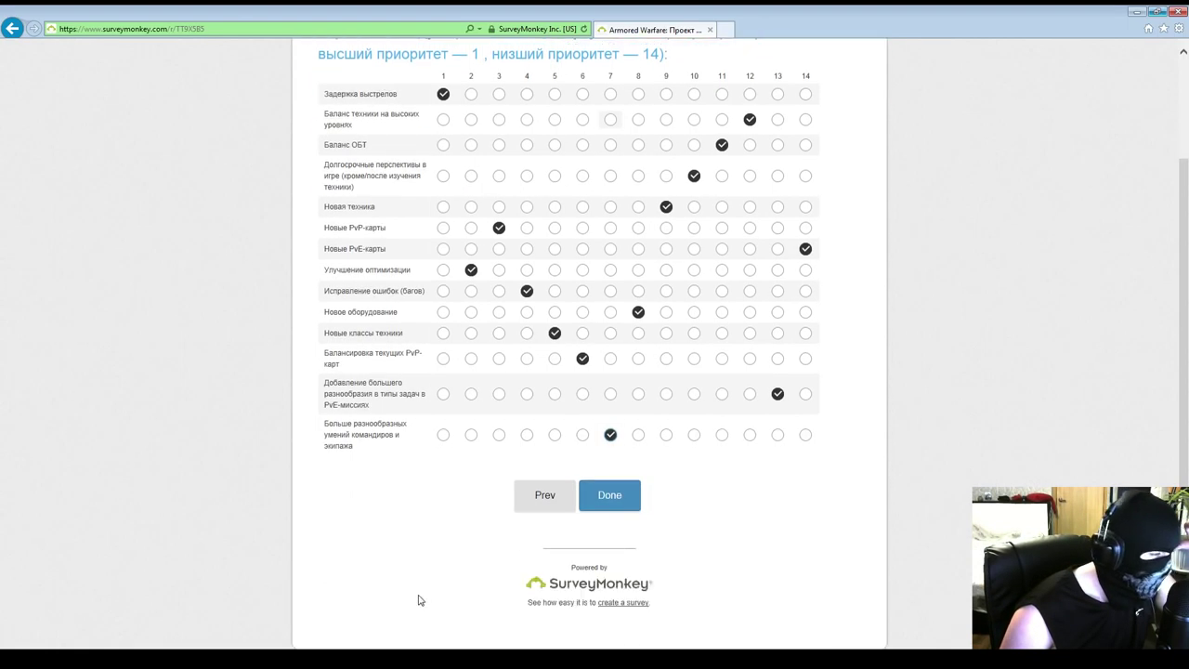
{"action": "scroll", "coordinate": [420, 594], "scroll_direction": "up", "scroll_amount": 3}
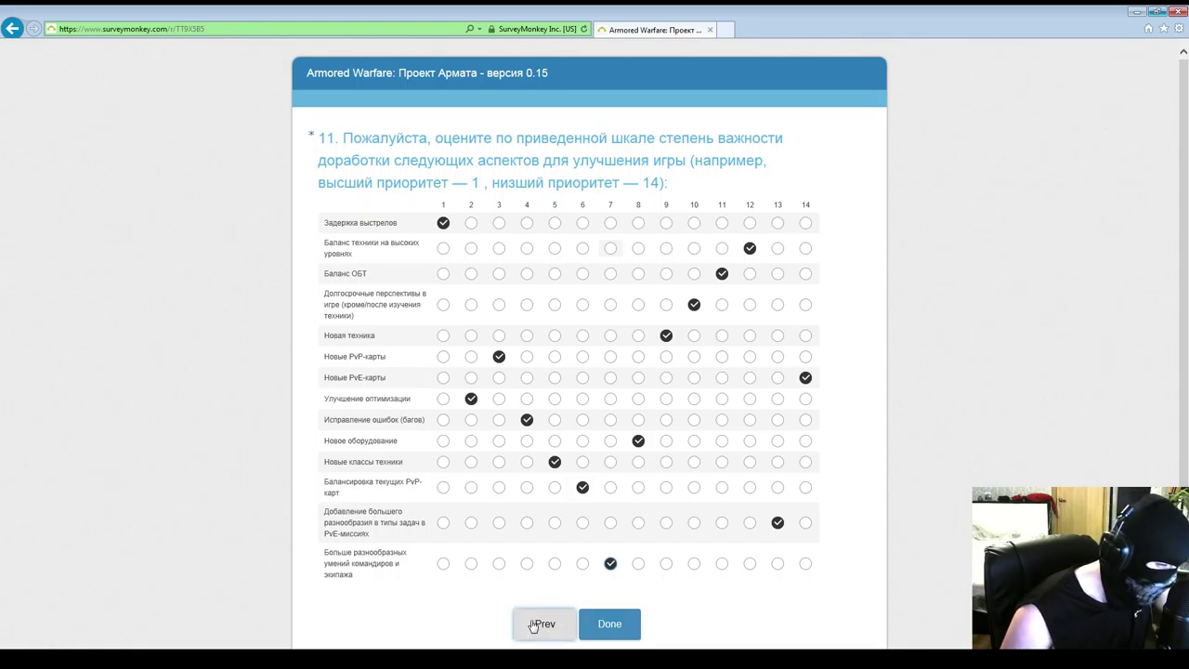
{"action": "left_click", "coordinate": [615, 634]}
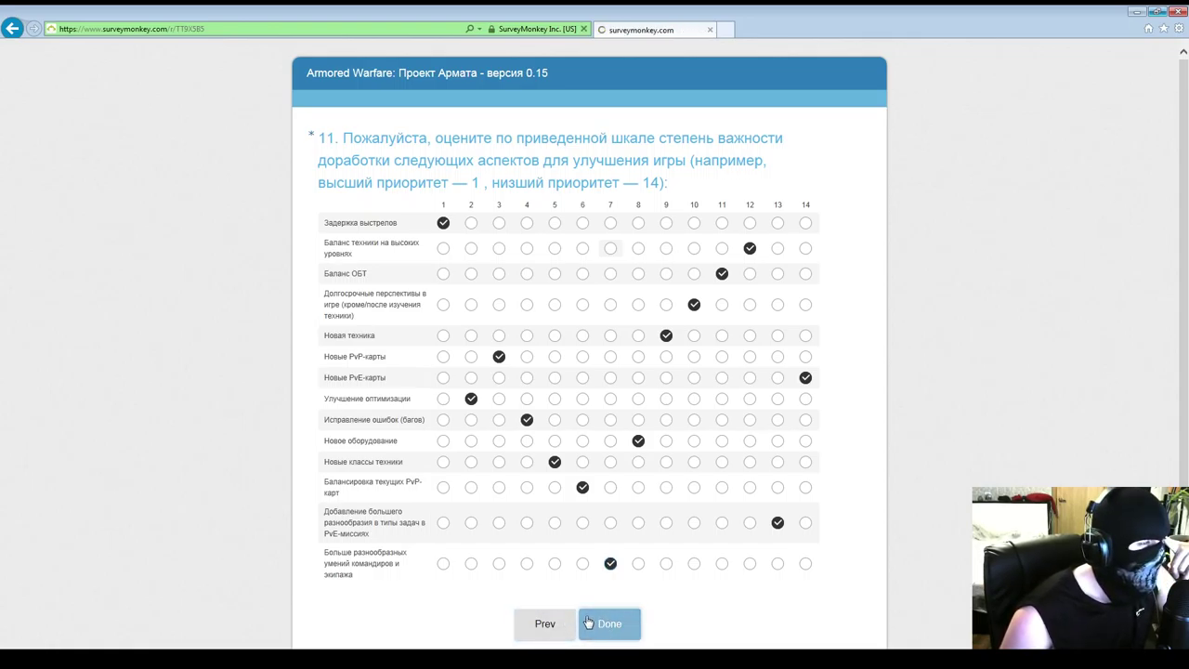